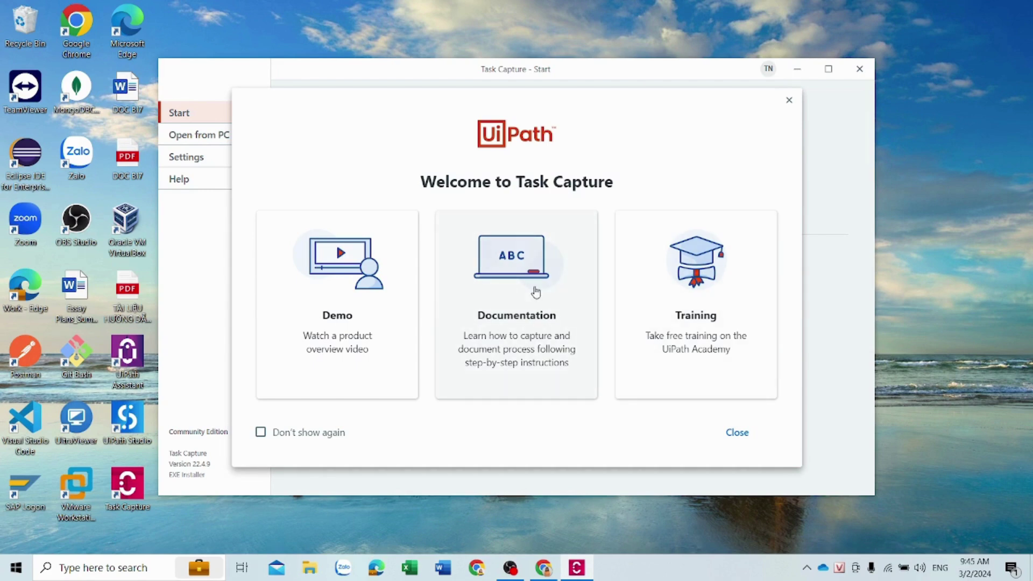
Close the Welcome dialog, look over Settings, and create a new document from Start
left_click(735, 432)
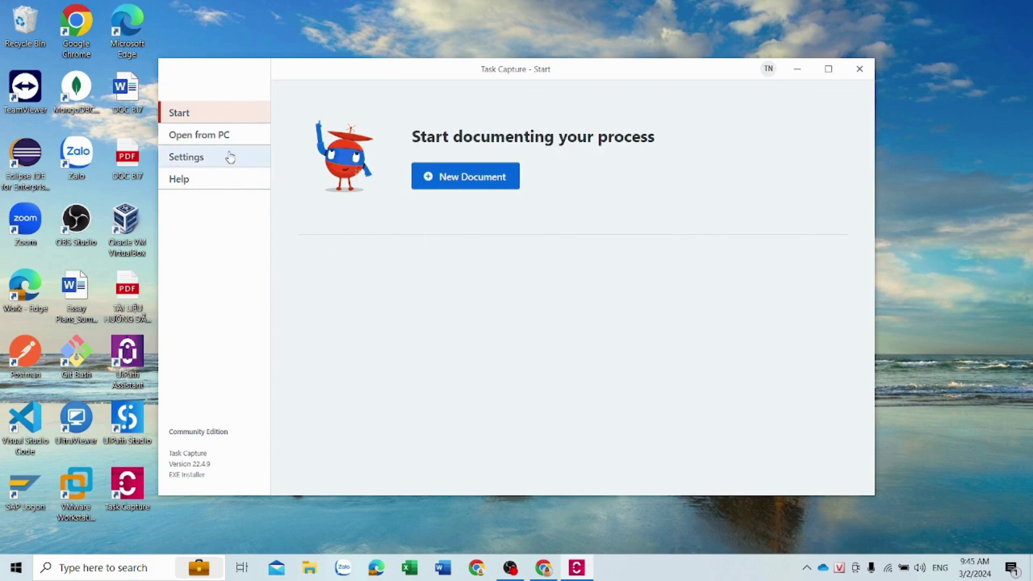
left_click(201, 164)
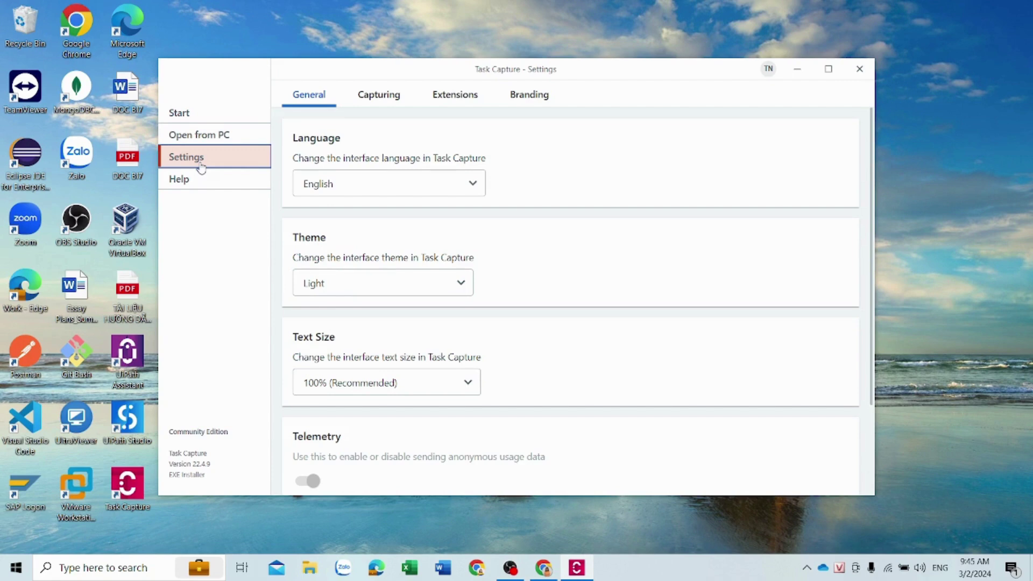
left_click(207, 118)
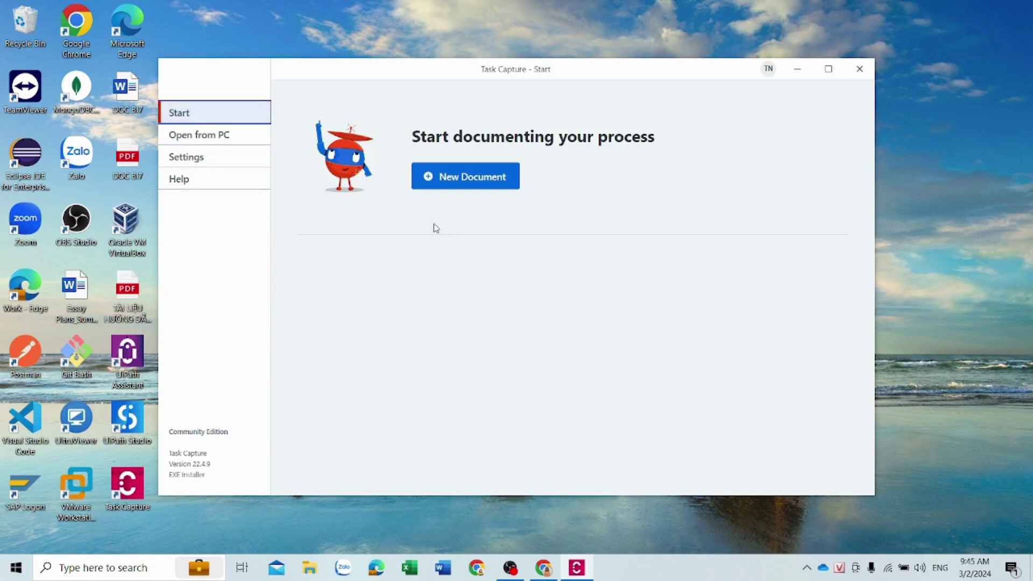
left_click(445, 174)
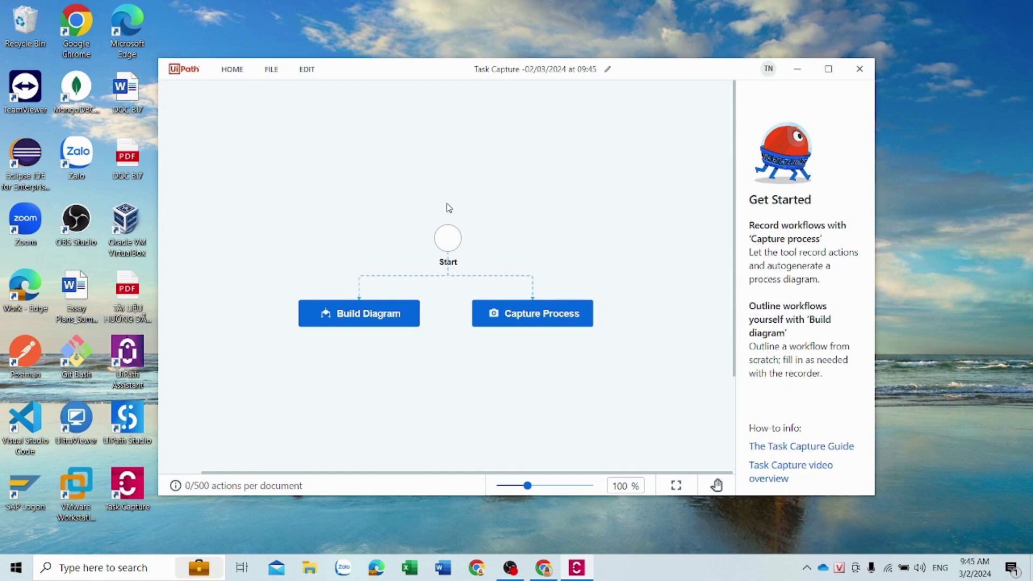
Try Build Diagram with BPMN elements, then start a new document without saving the trial
left_click(385, 313)
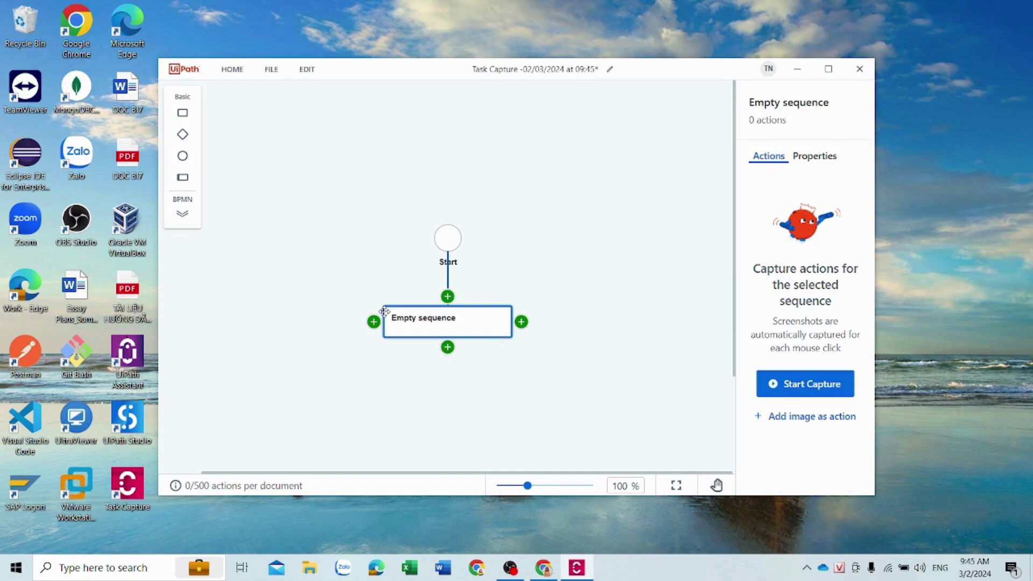
left_click(186, 221)
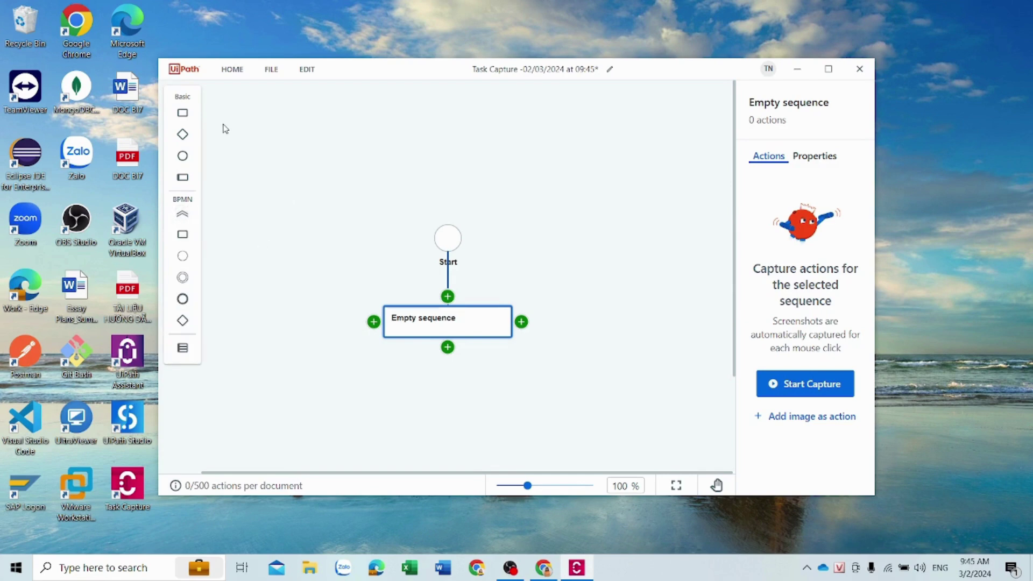
left_click(228, 80)
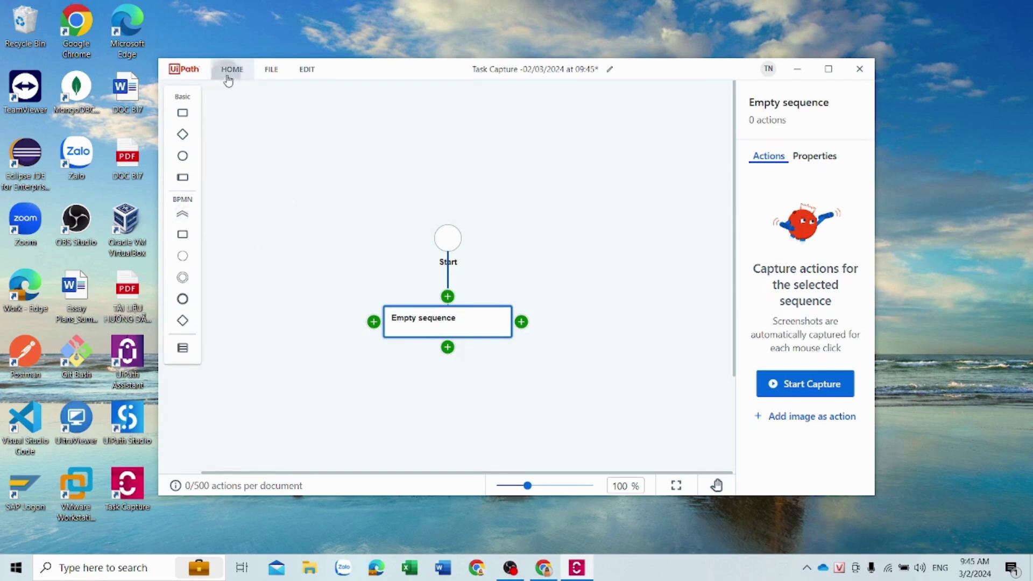
left_click(475, 172)
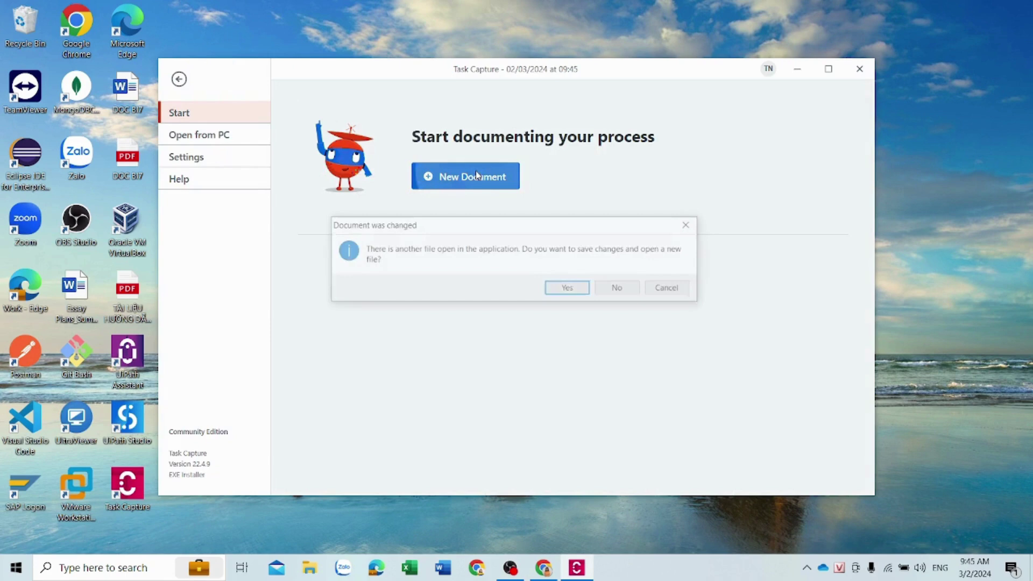
left_click(616, 289)
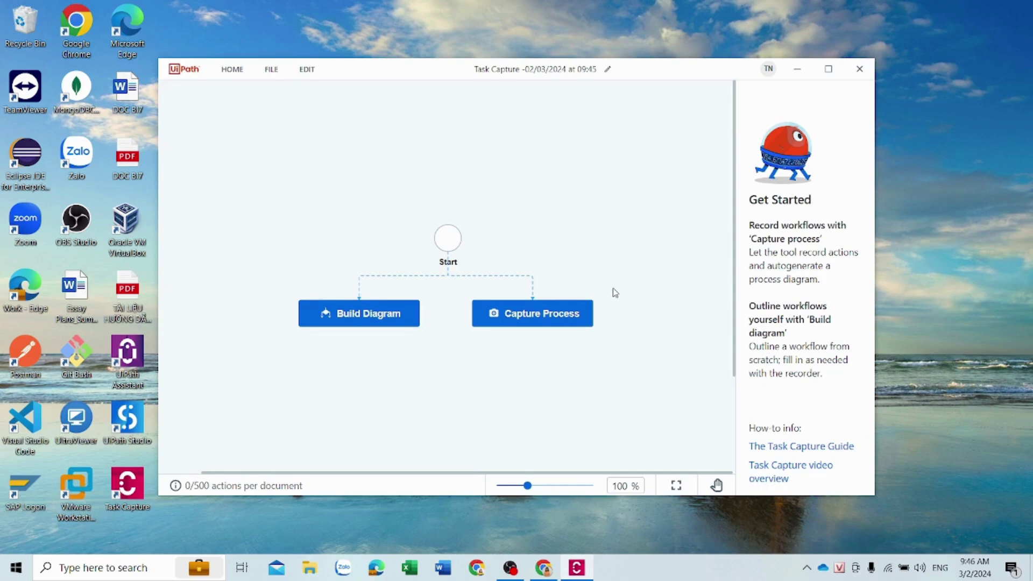
Launch Capture Process over Chrome's Suppliers page, move the popup aside, and begin recording
left_click(579, 318)
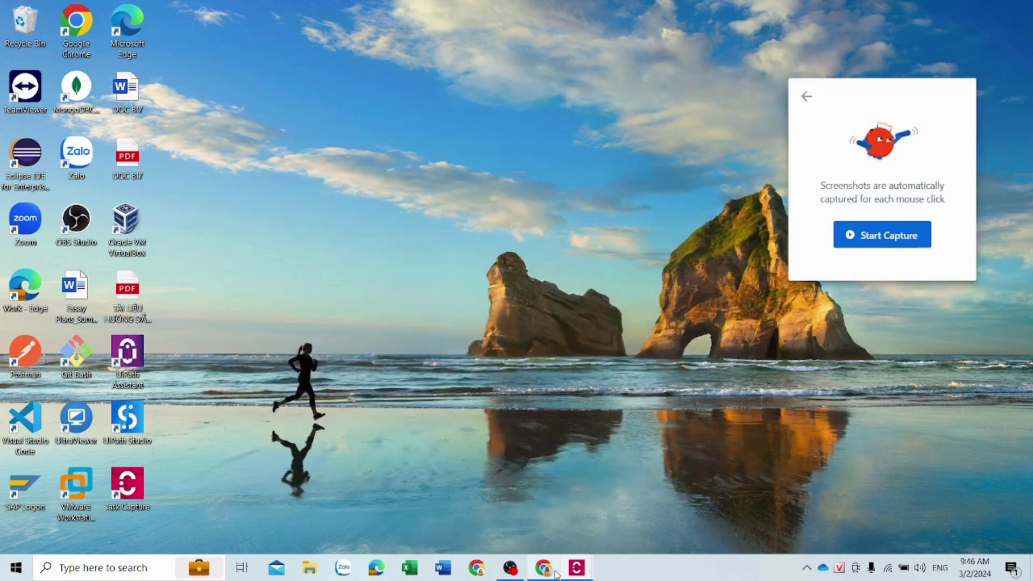
left_click(556, 572)
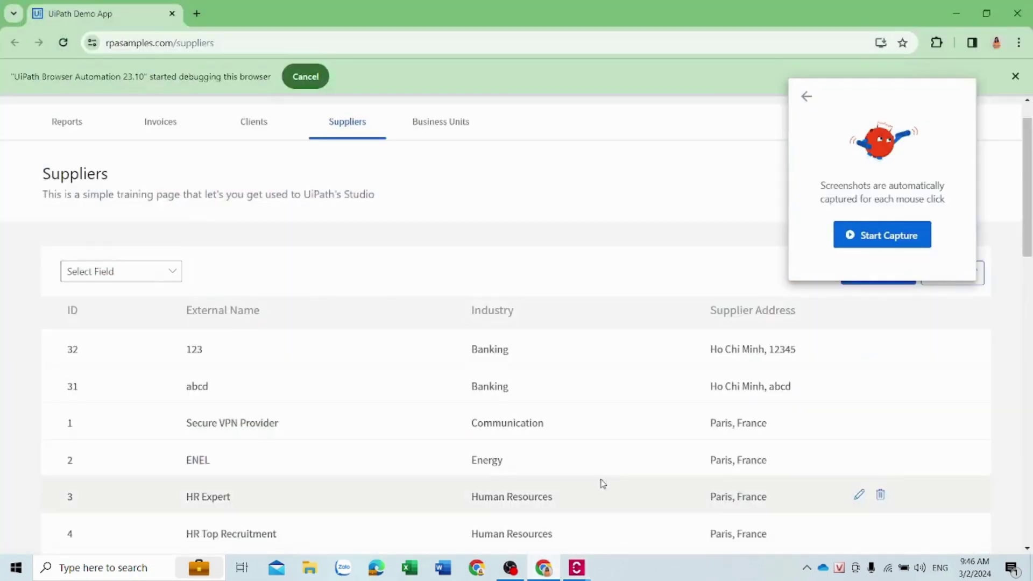
left_click_drag(924, 94, 747, 65)
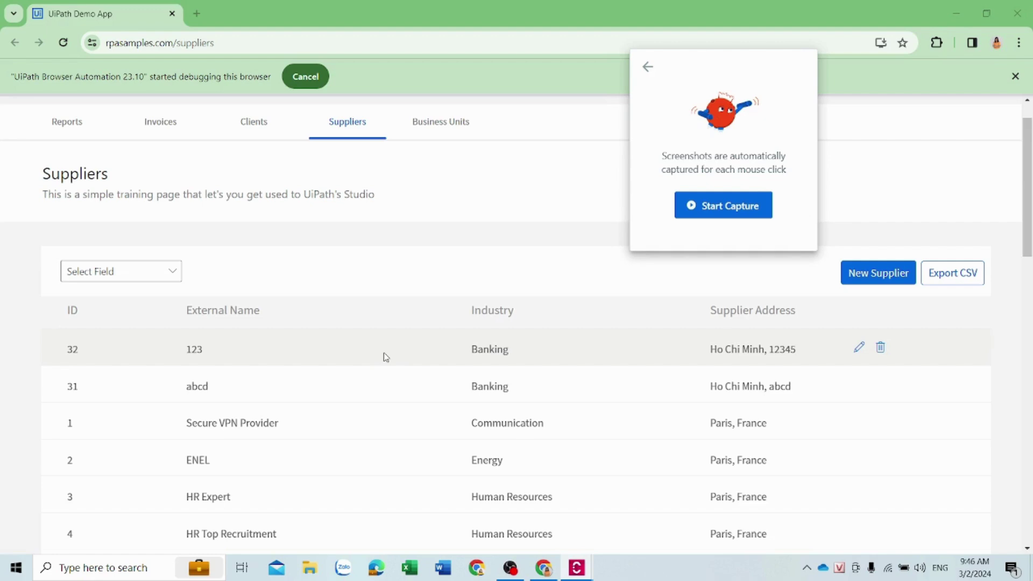
left_click(730, 214)
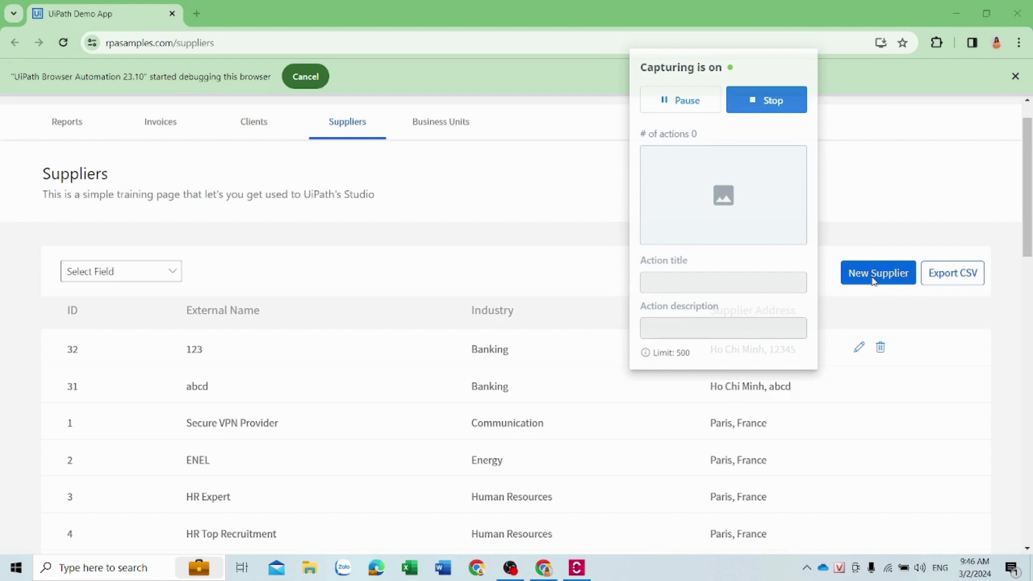
Open New Supplier and enter the contact's name, 'A Company', 'Description Supplier A', and attach DigiAcademy.png
left_click(874, 277)
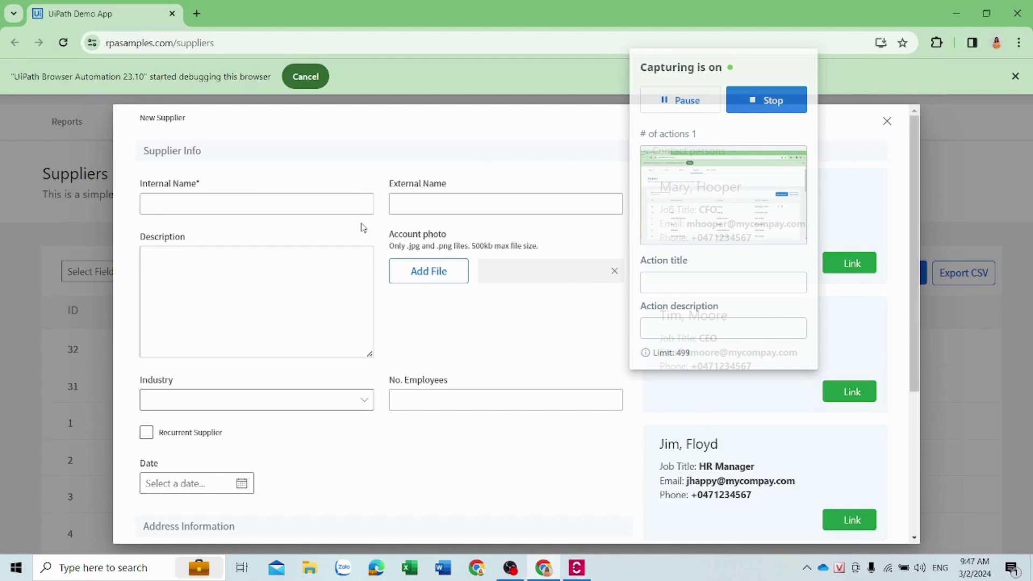
left_click(328, 208)
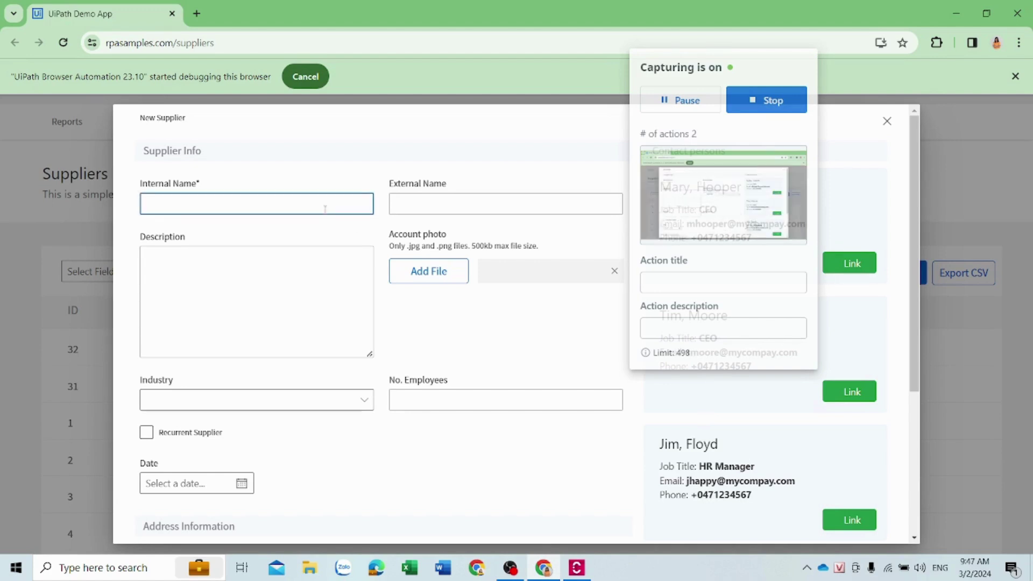
type("Nguyen Van A")
left_click(445, 205)
type("A Company")
left_click(341, 268)
type("Description Supplier A")
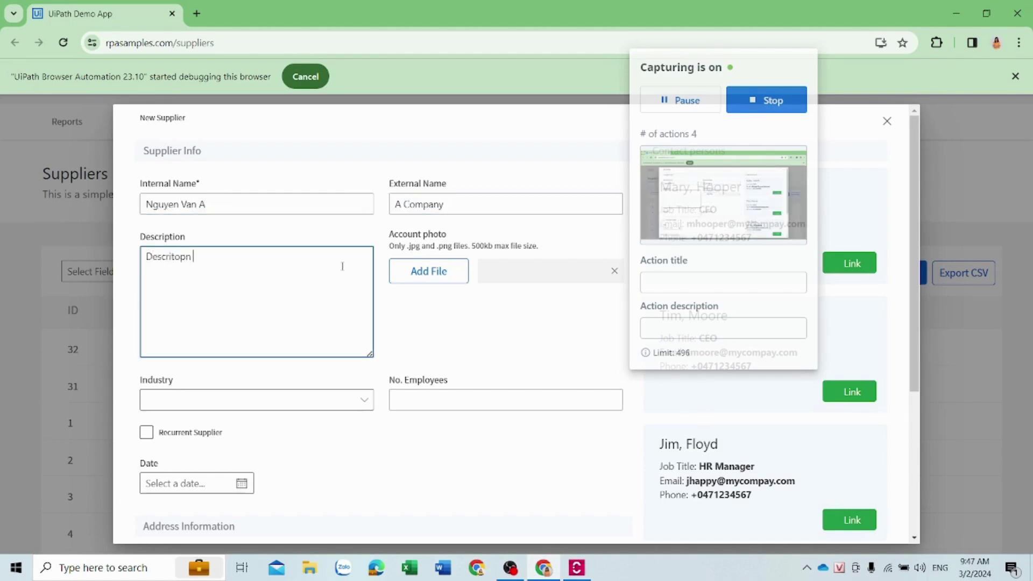
left_click(429, 271)
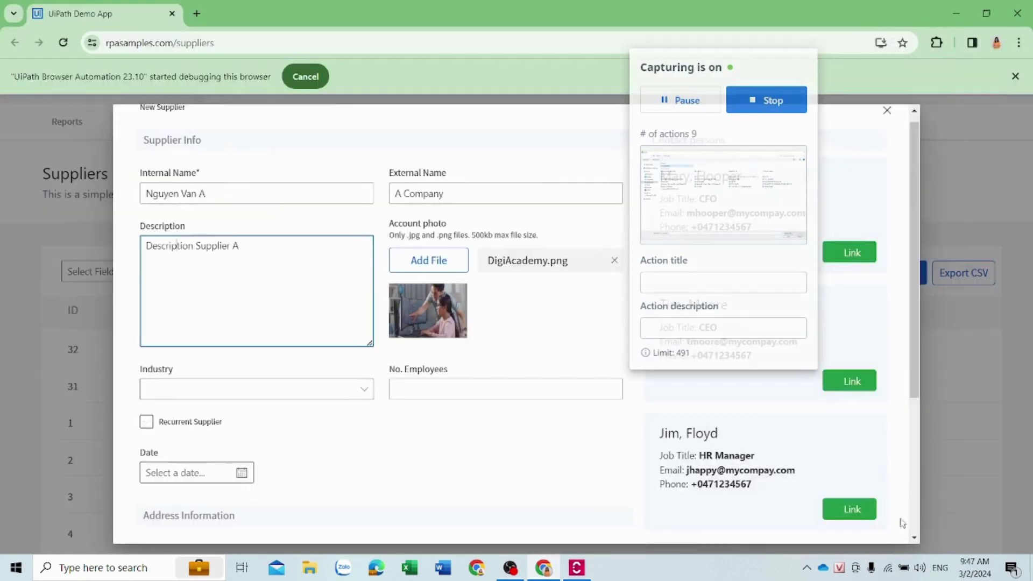
Set Banking, recurrent, 231 employees, date 03/01/2024, fill the address fields, and save
left_click(256, 399)
left_click(147, 432)
left_click(528, 405)
type("231")
left_click(146, 421)
type("03/01/2024Thu Duc")
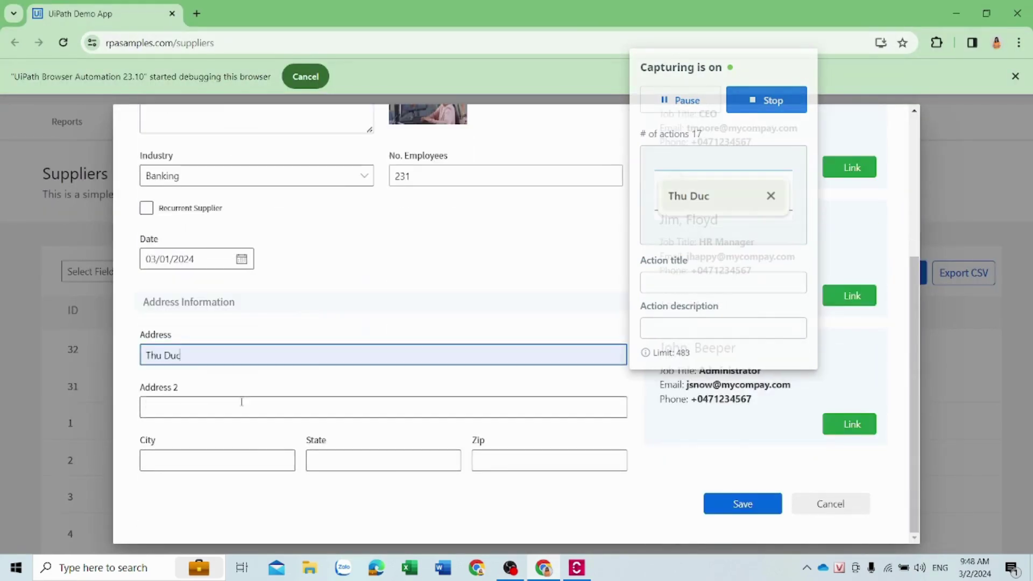
left_click(240, 408)
type("Ho Chi MinhHo Chi Minh")
left_click(339, 460)
type("abc")
left_click(543, 460)
type("70000")
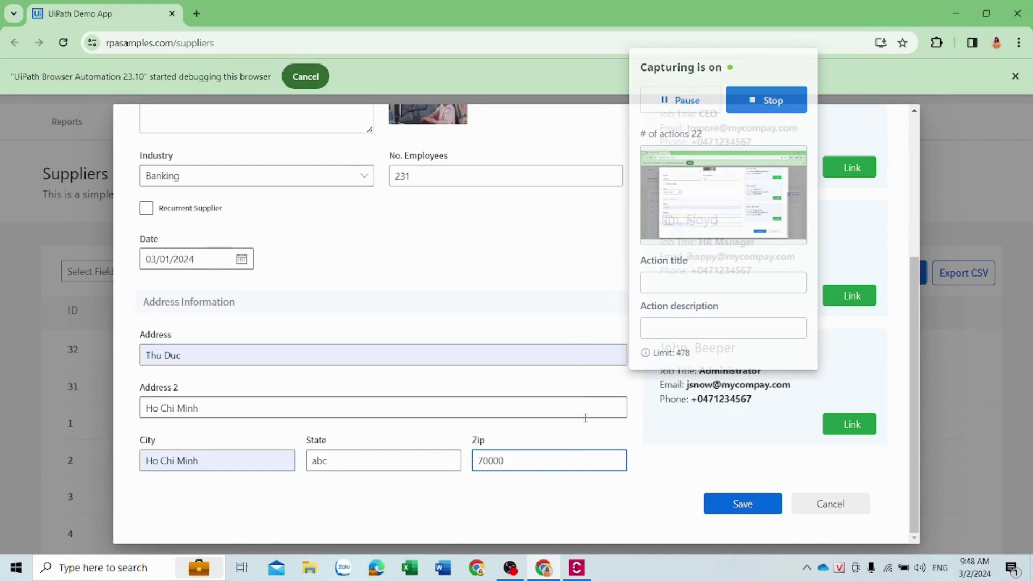
left_click(720, 503)
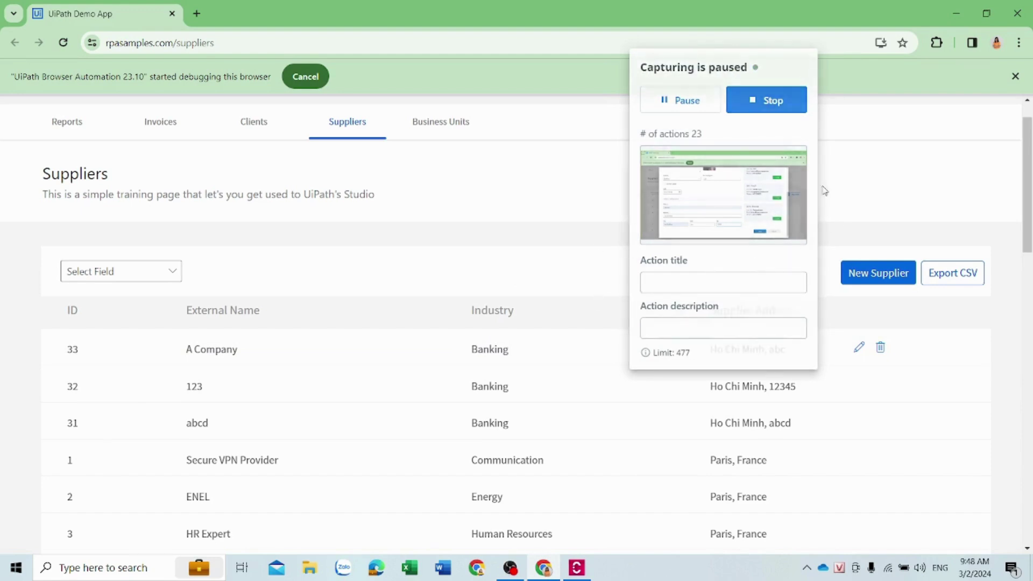
Pause, resume, then stop the capture to get the 23-action diagram
left_click(702, 113)
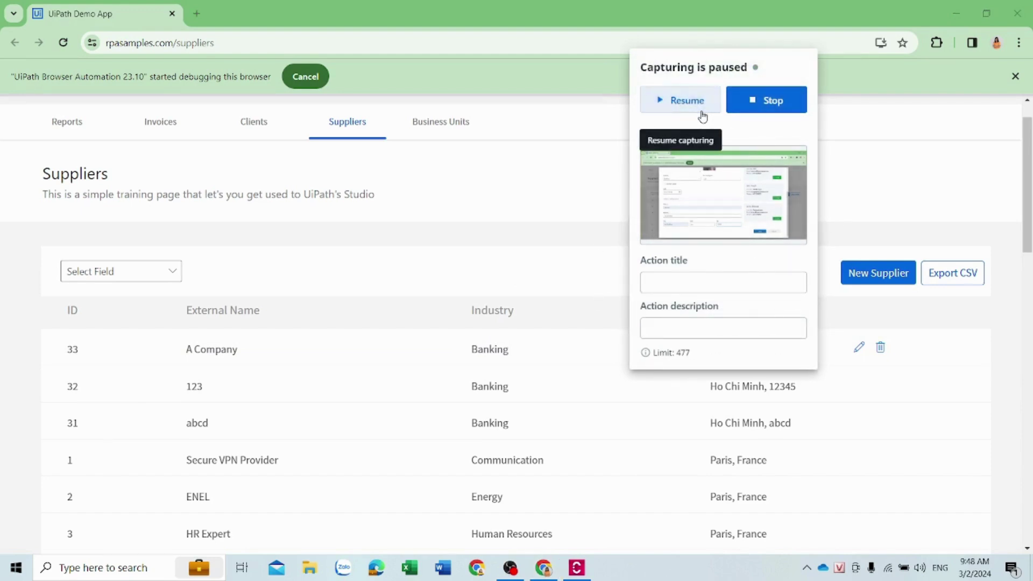
left_click(702, 113)
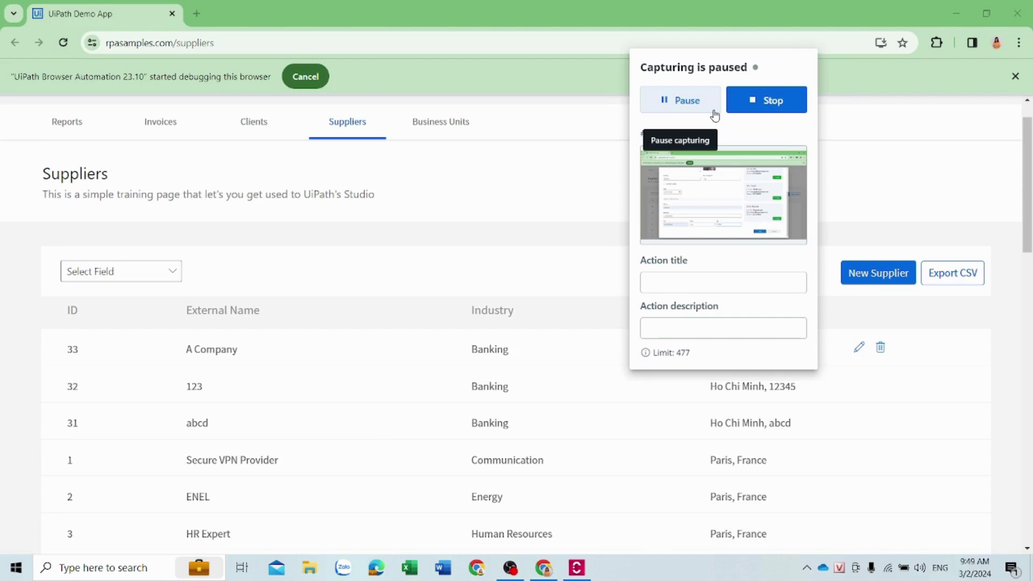
left_click(765, 105)
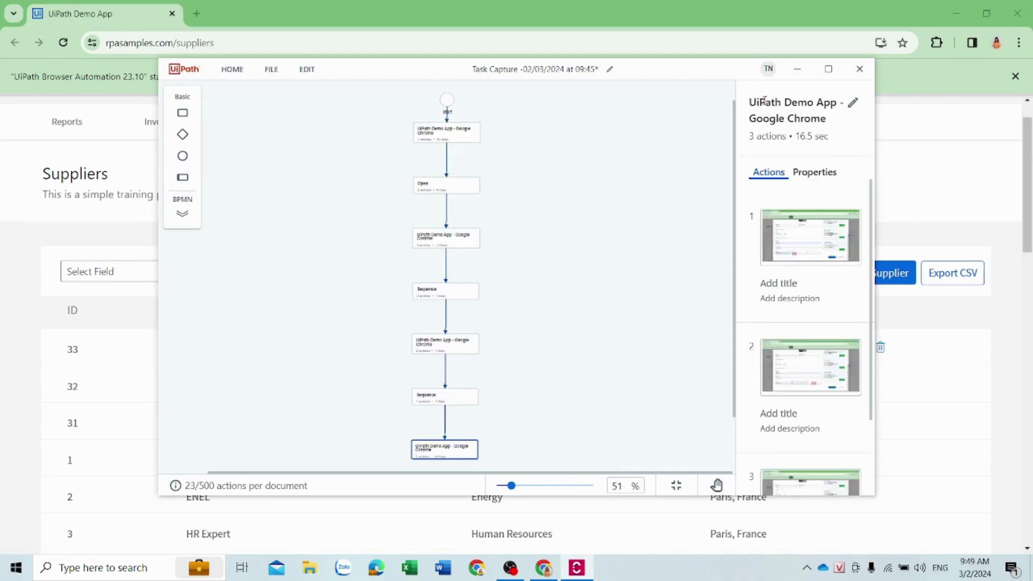
Maximize the window, dismiss the merge suggestion, and title the first action 'abcd' with description 'bacfhjjj'
left_click(829, 69)
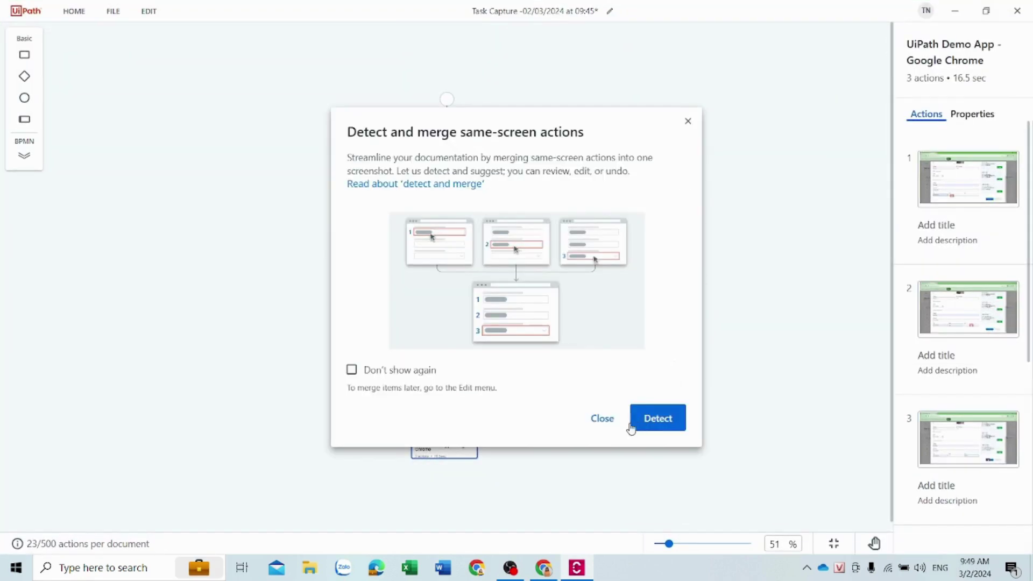
left_click(597, 421)
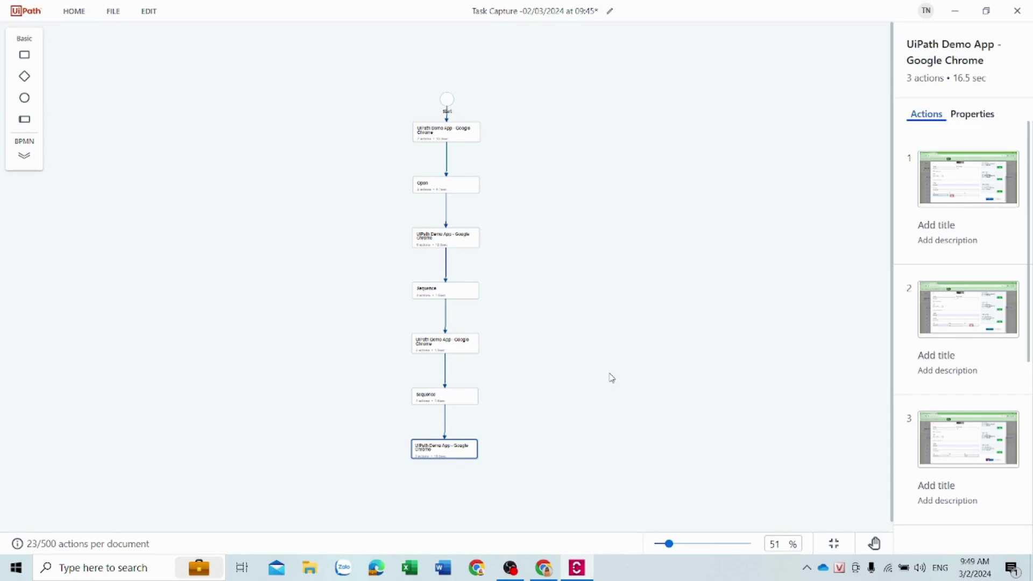
left_click(951, 227)
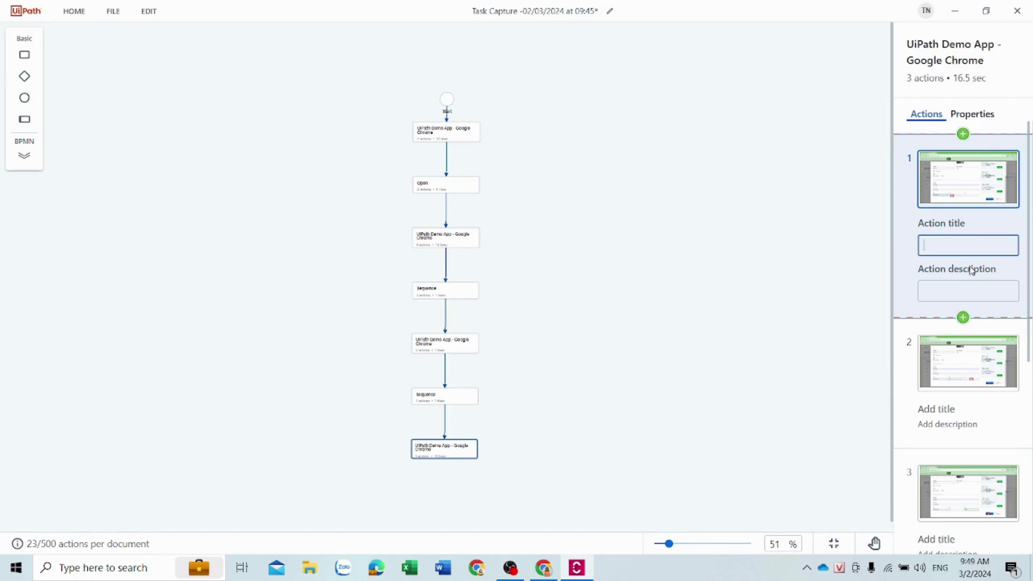
left_click(966, 289)
left_click(960, 250)
type("abcd")
left_click(961, 296)
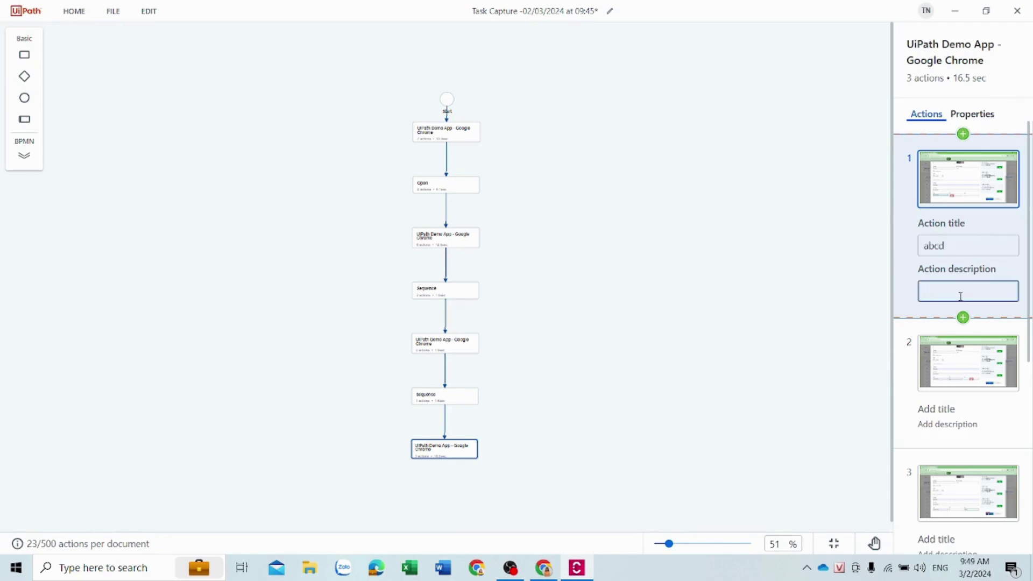
type("bacfhjjj")
Select diagram steps to display the UiPath Demo App step's recorded actions
left_click(476, 128)
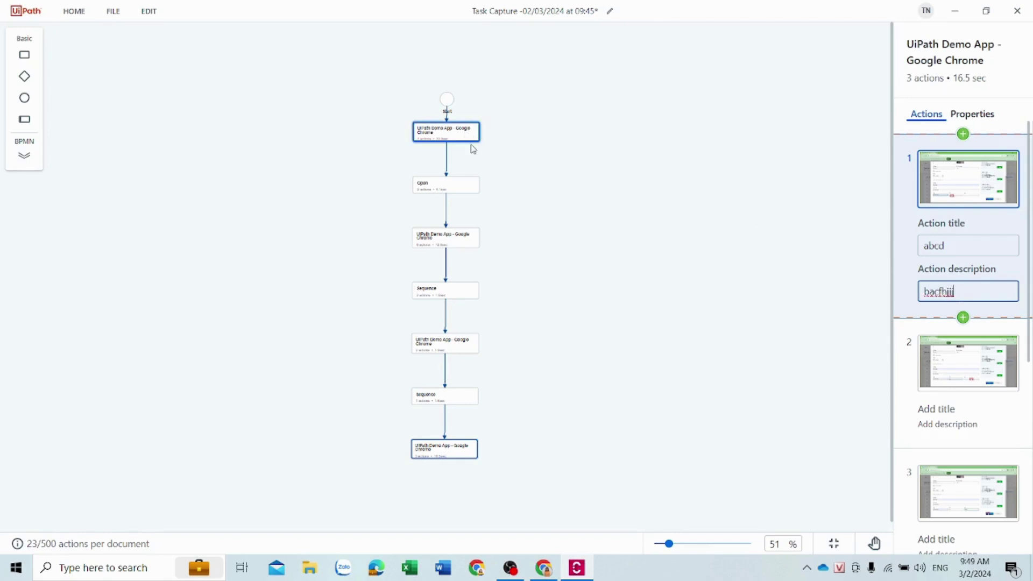
left_click(433, 186)
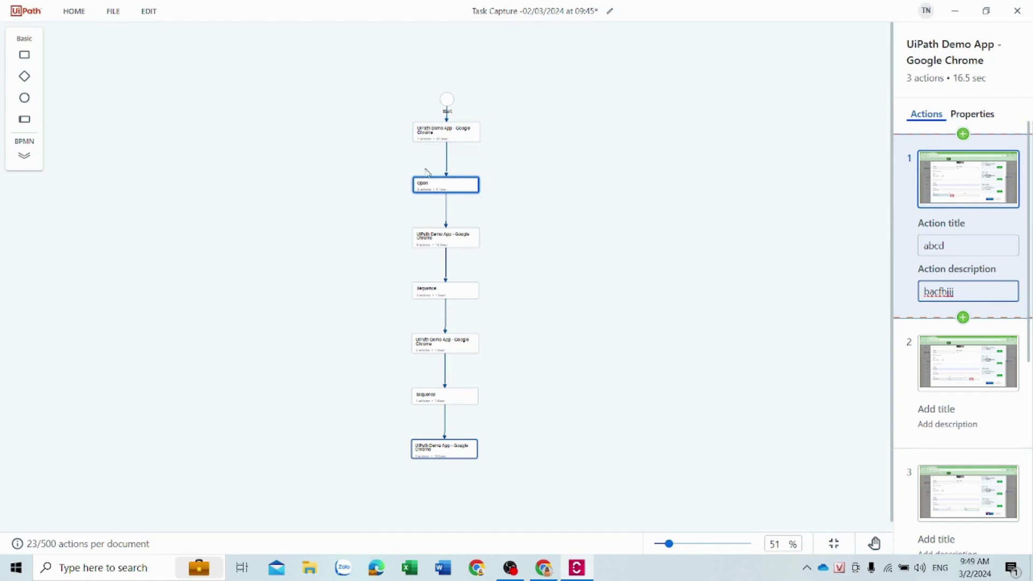
left_click(446, 240)
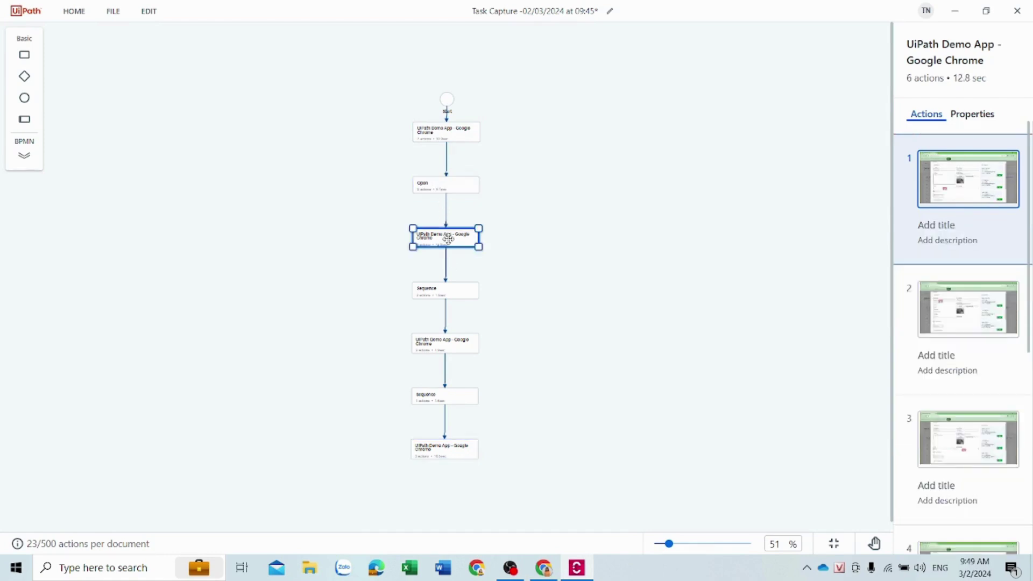
left_click(449, 189)
left_click(456, 218)
Add a Decision shape after the Open step, then deselect it
left_click(475, 219)
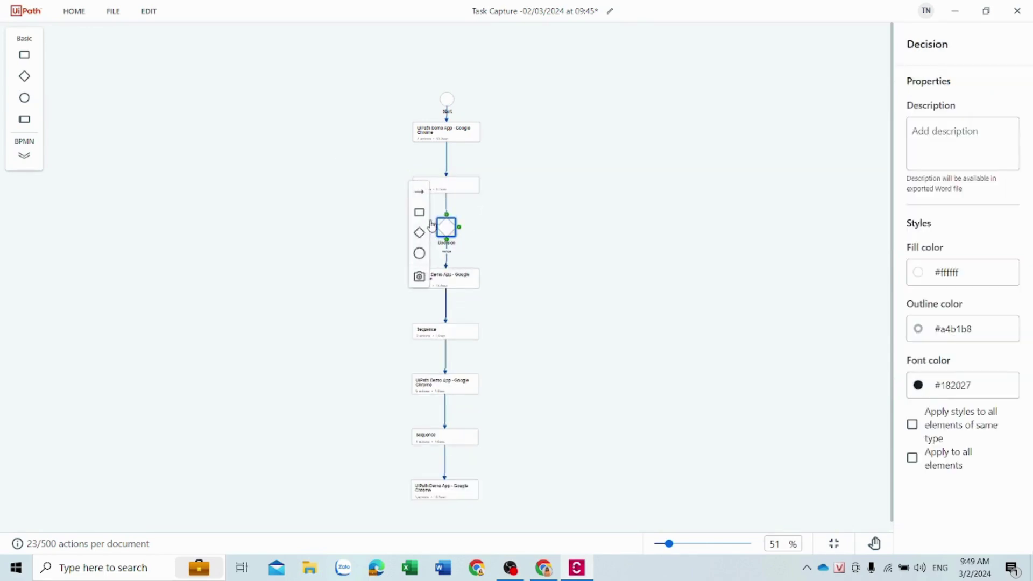
left_click(441, 278)
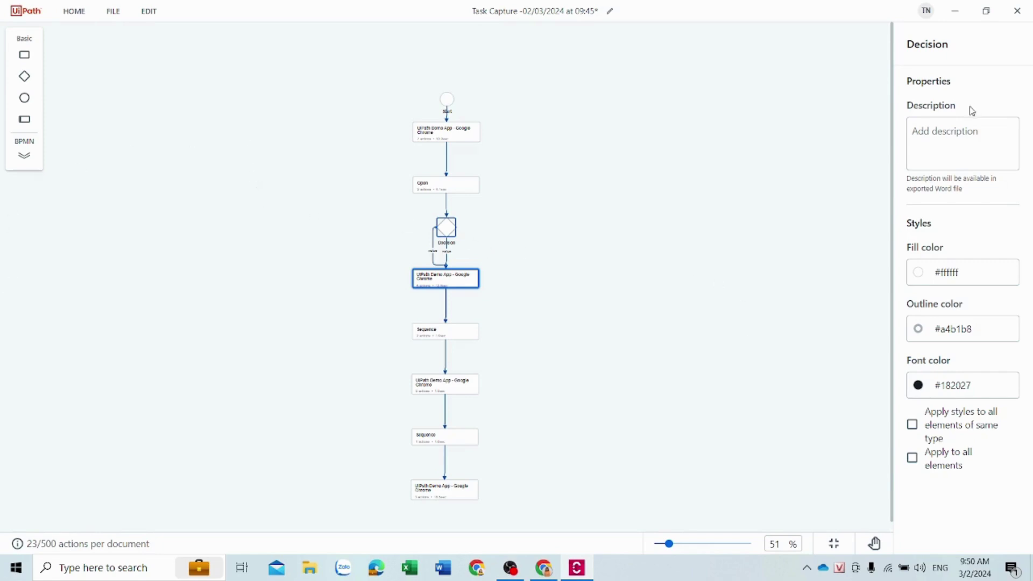
left_click(446, 132)
Export to Word with title 'ADD SUPPLIER PROCESS', description 'add suppliers process description', and the author's name
left_click(114, 13)
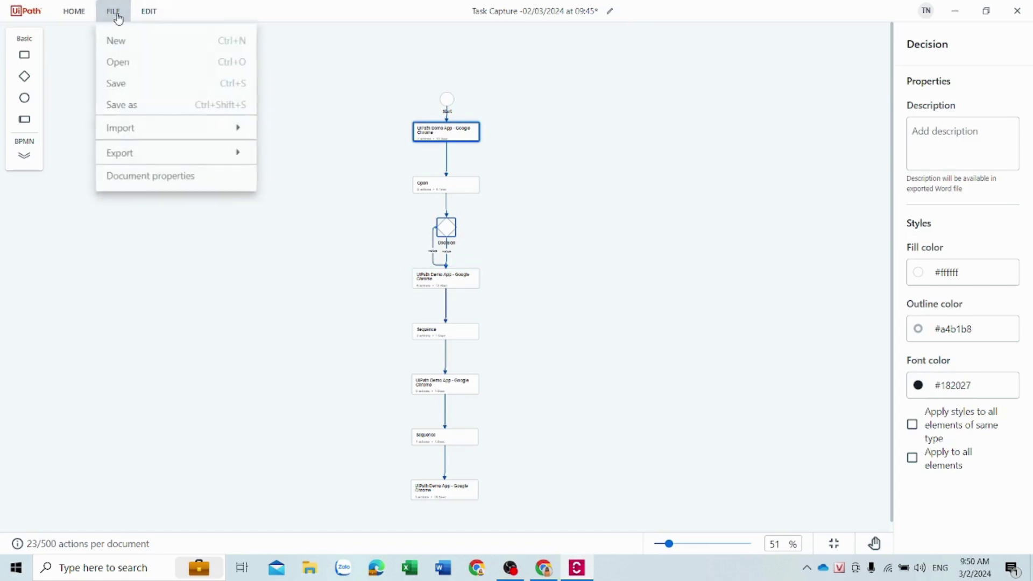
mouse_move(187, 155)
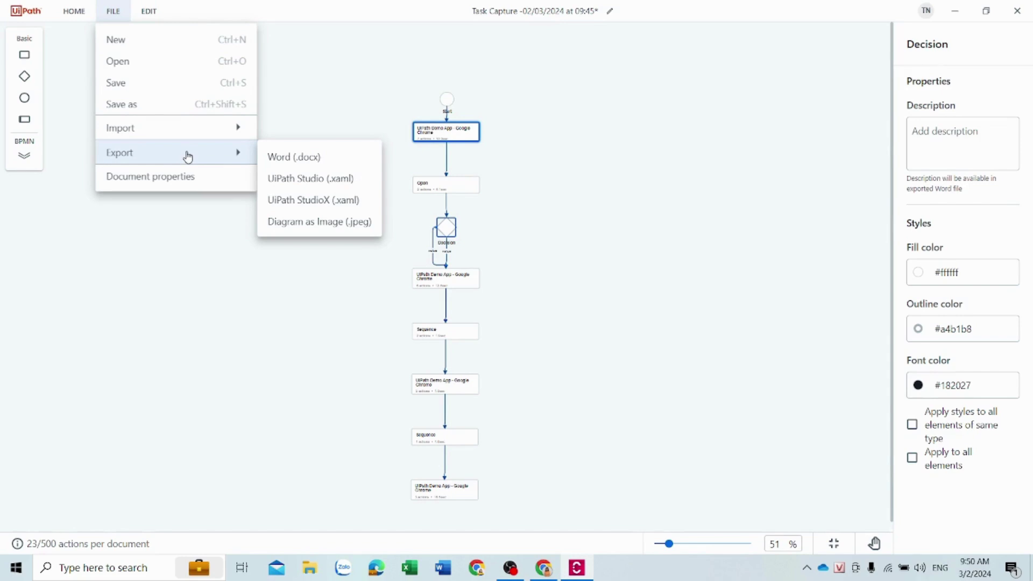
left_click(296, 161)
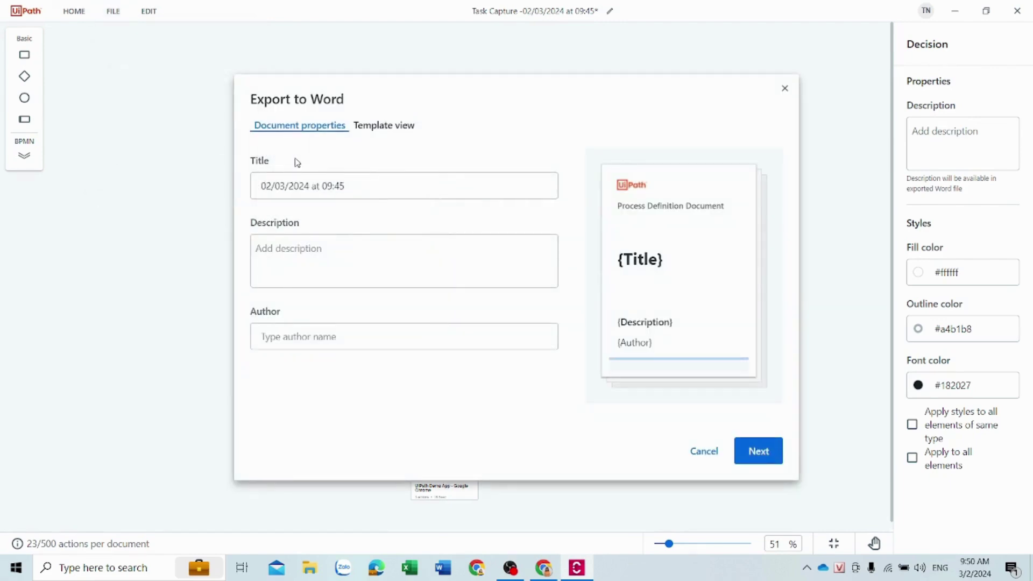
left_click_drag(377, 186, 165, 212)
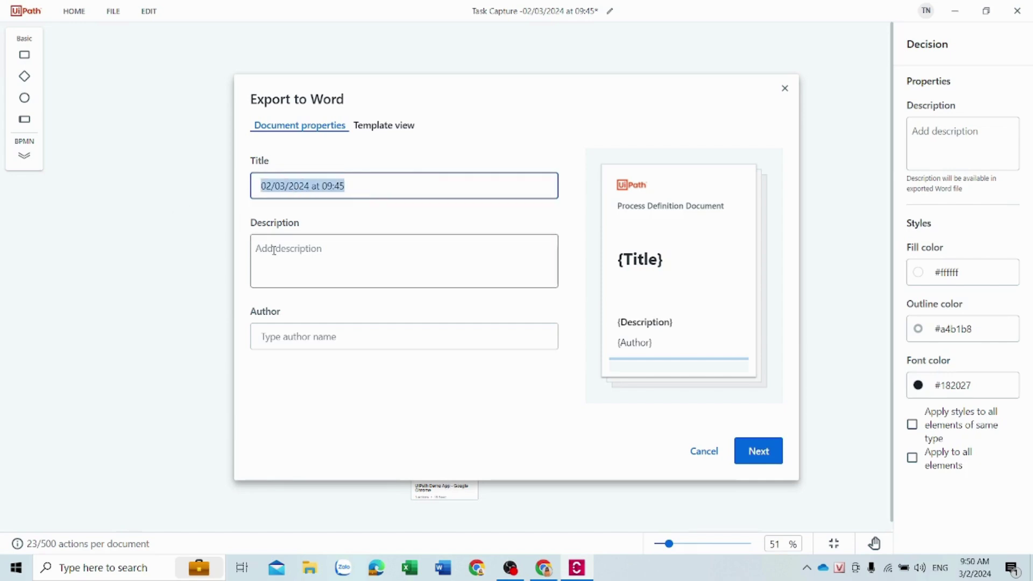
type("ADD SUPPLIER PROCESS")
left_click(418, 254)
type("add suppliers proc")
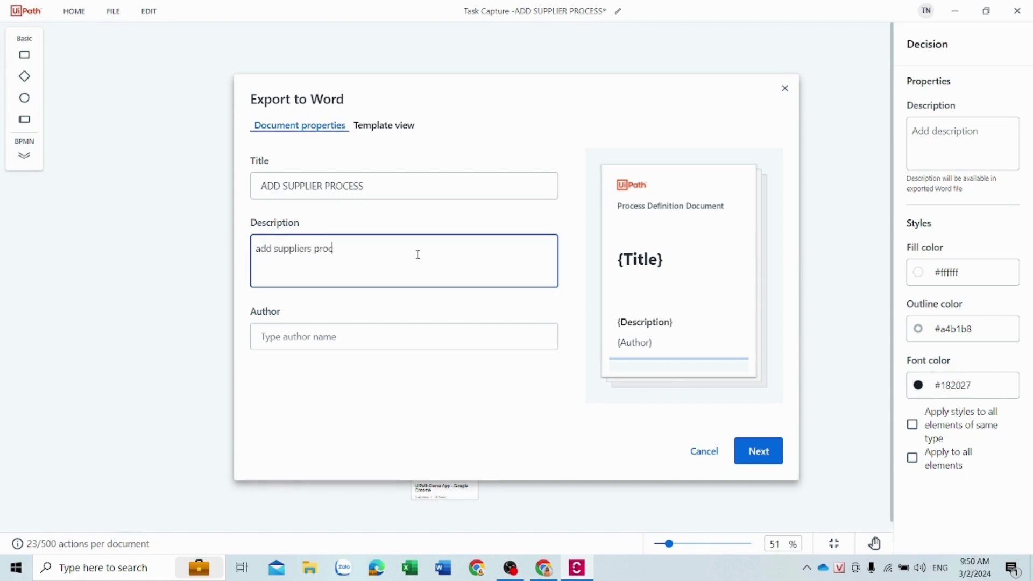
type("ess description")
left_click(431, 343)
type("Thuong")
key("Return")
Keep the default template, save ADD SUPPLIER PROCESS.docx, and open it in Word
left_click(472, 283)
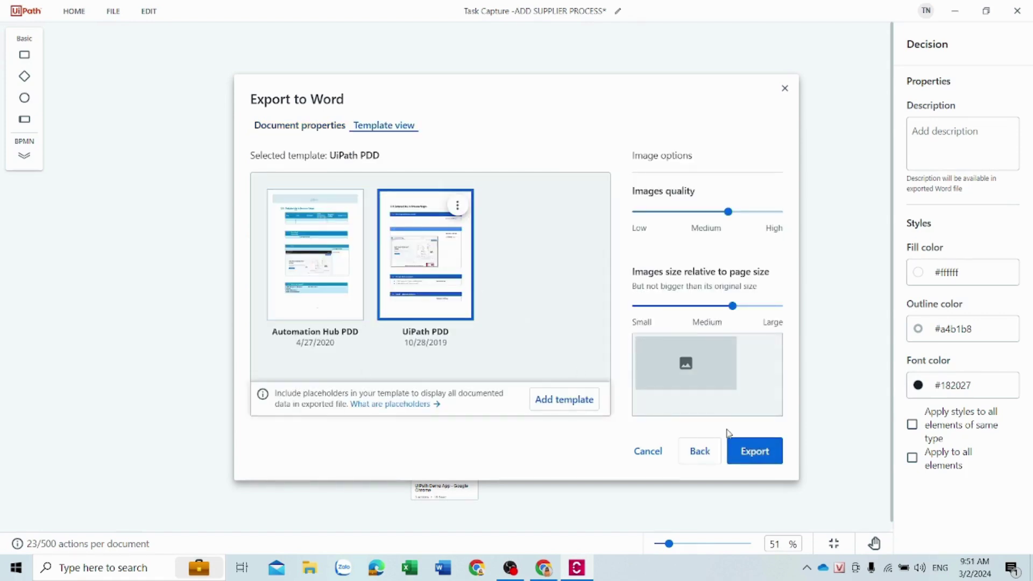
left_click(755, 452)
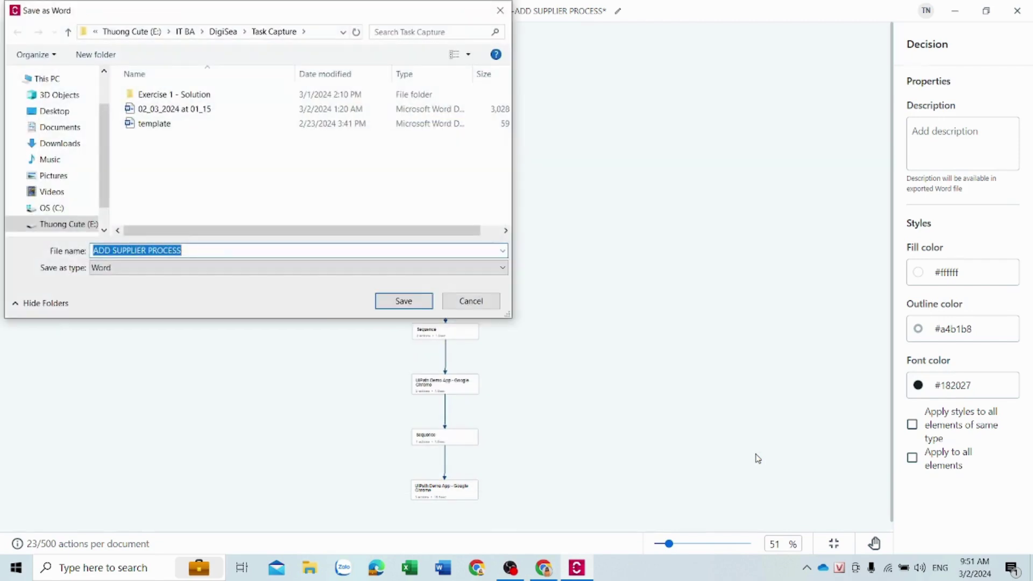
left_click(403, 300)
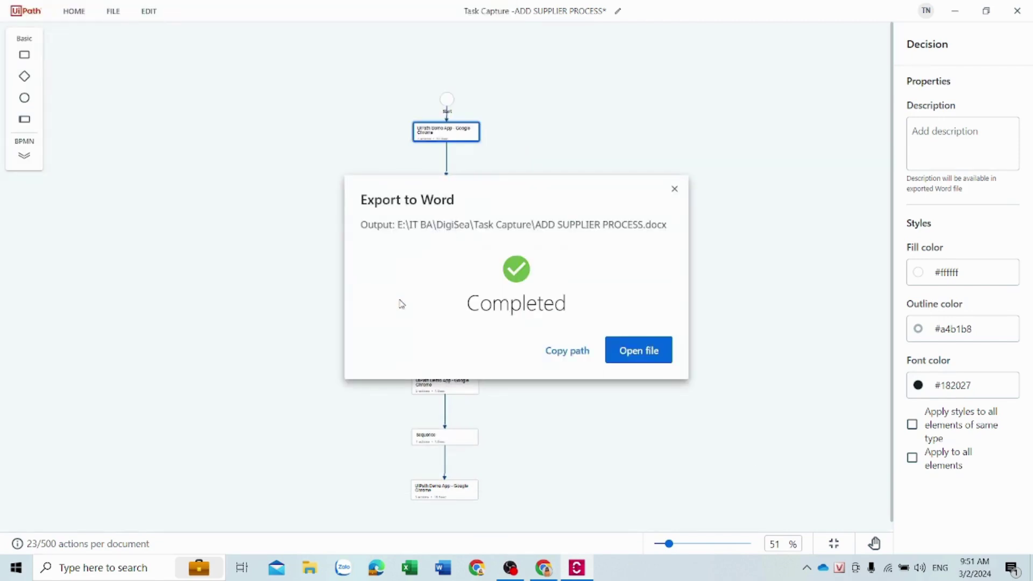
left_click(638, 350)
Scroll the Word PDD from the cover through contents, flowchart and step tables
scroll(568, 344, "down", 10)
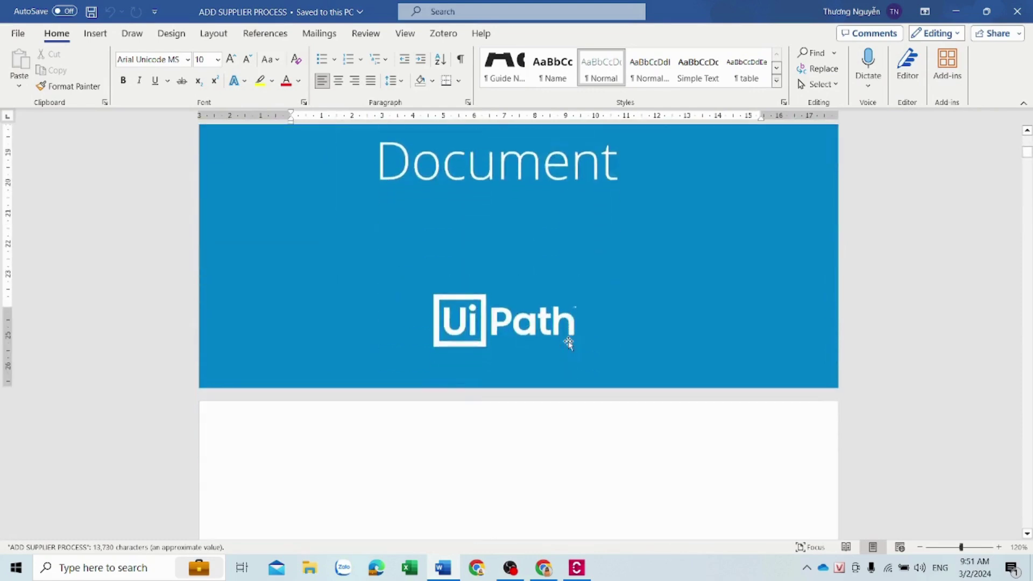
scroll(568, 344, "down", 12)
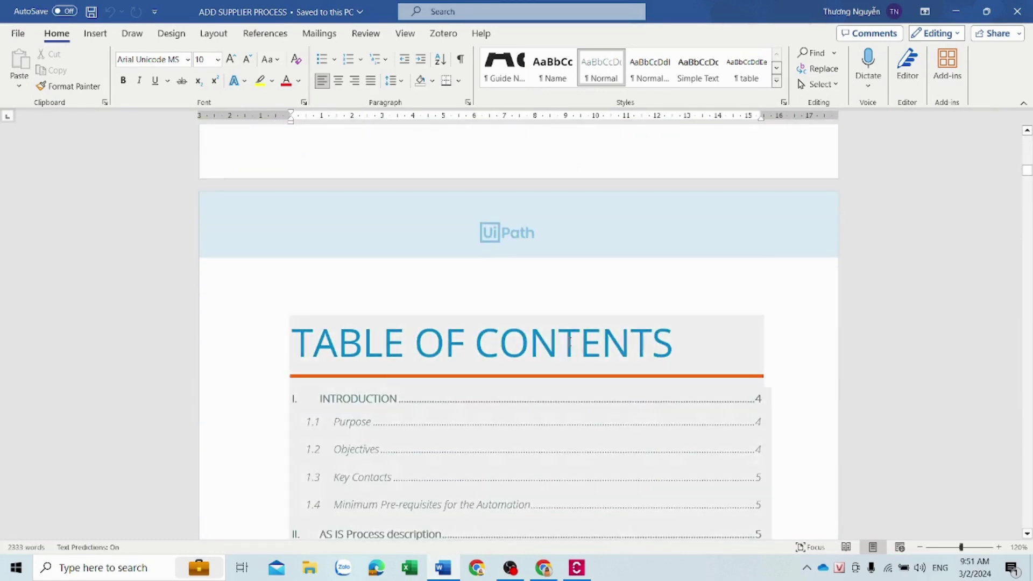
scroll(569, 344, "down", 12)
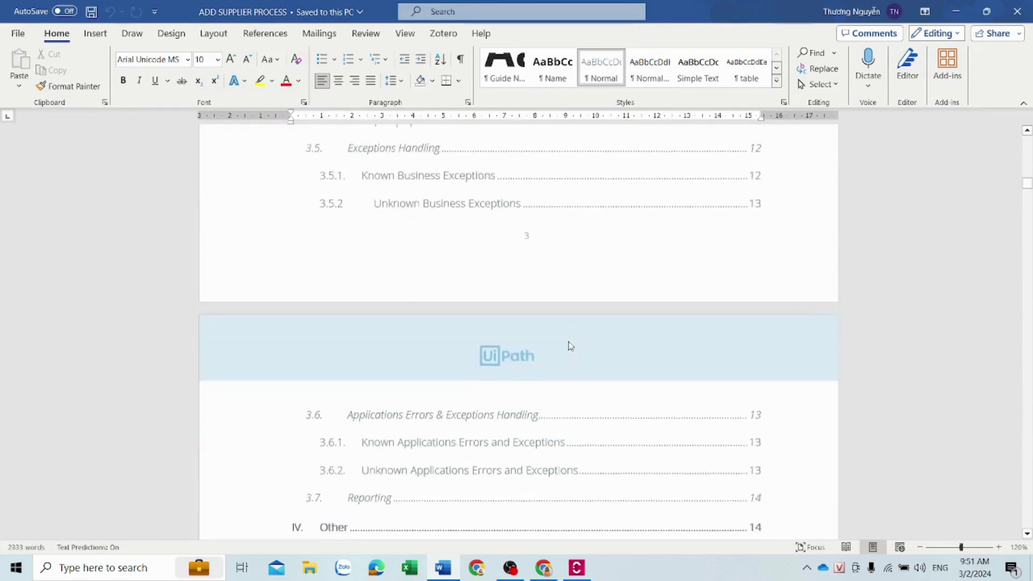
scroll(569, 344, "down", 15)
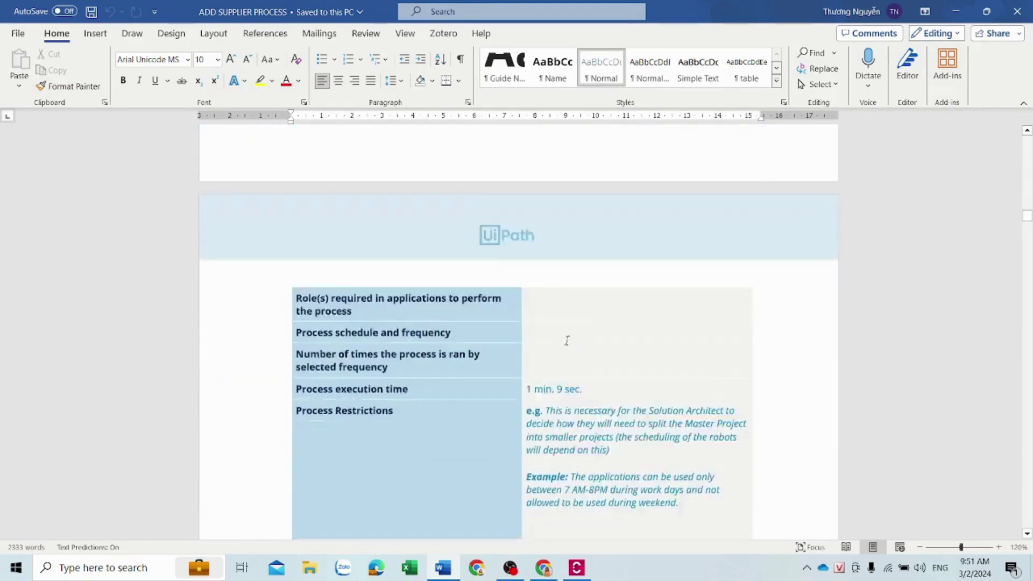
scroll(567, 341, "down", 5)
scroll(567, 341, "down", 14)
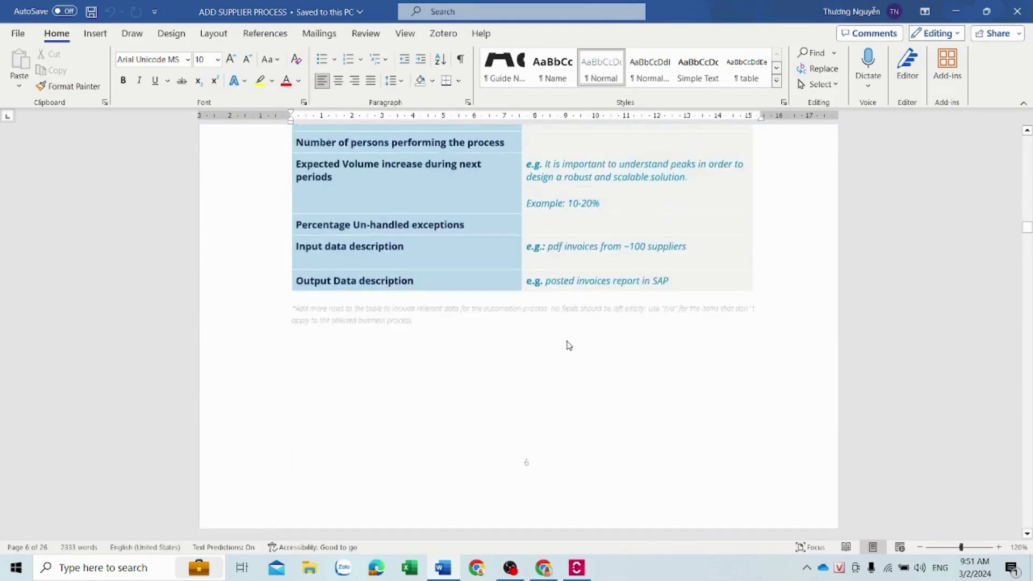
scroll(569, 345, "down", 13)
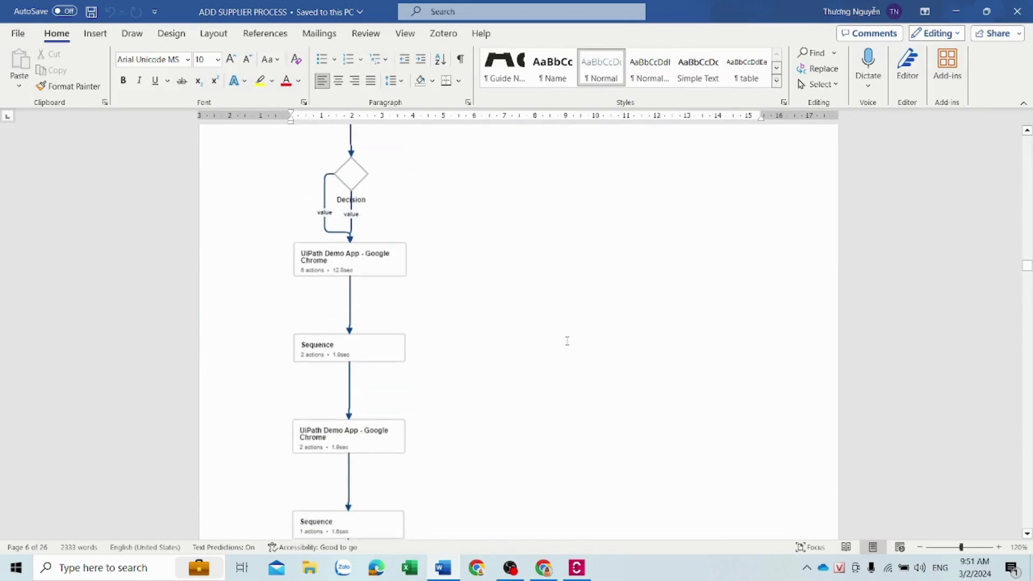
scroll(567, 341, "down", 2)
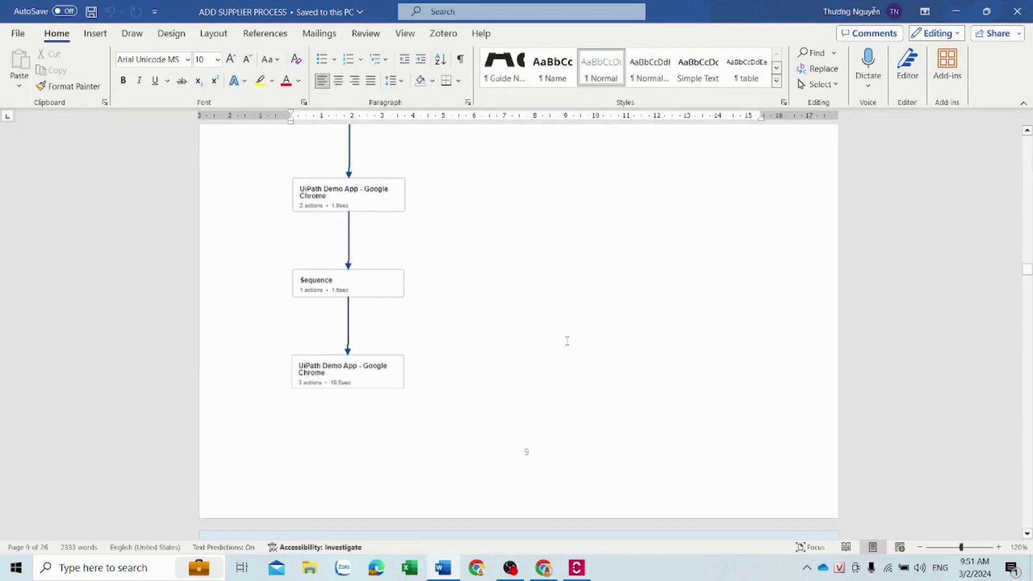
scroll(567, 340, "down", 20)
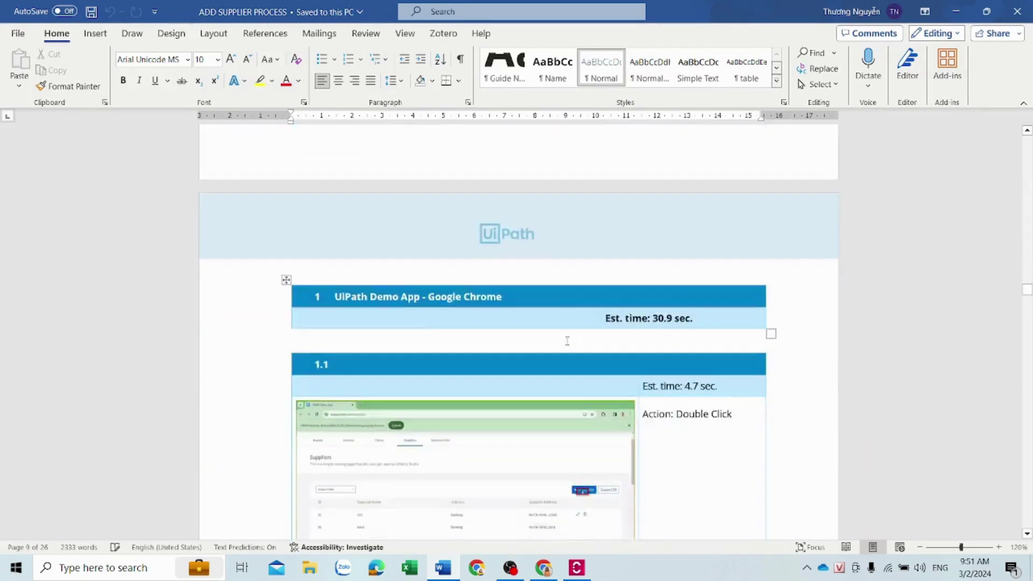
scroll(567, 341, "down", 20)
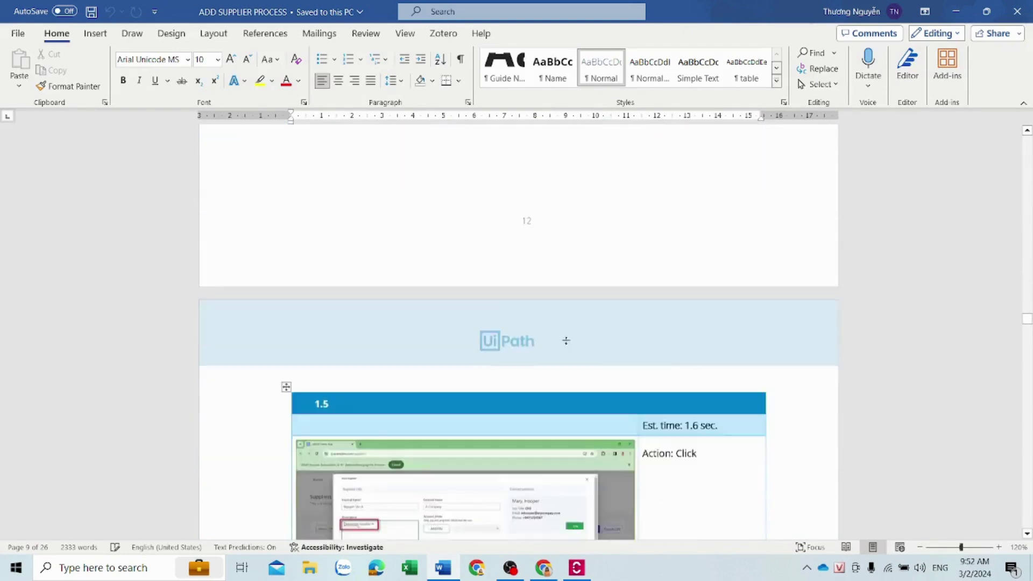
scroll(567, 340, "down", 20)
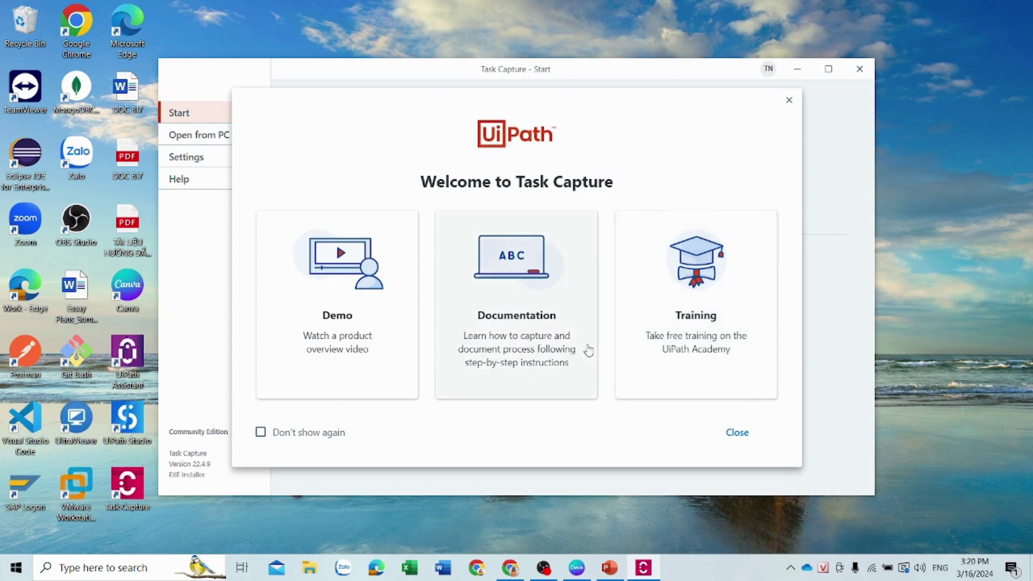
Close the welcome dialog, check Settings, create a new document, and dismiss Assisted Task Mining
left_click(741, 431)
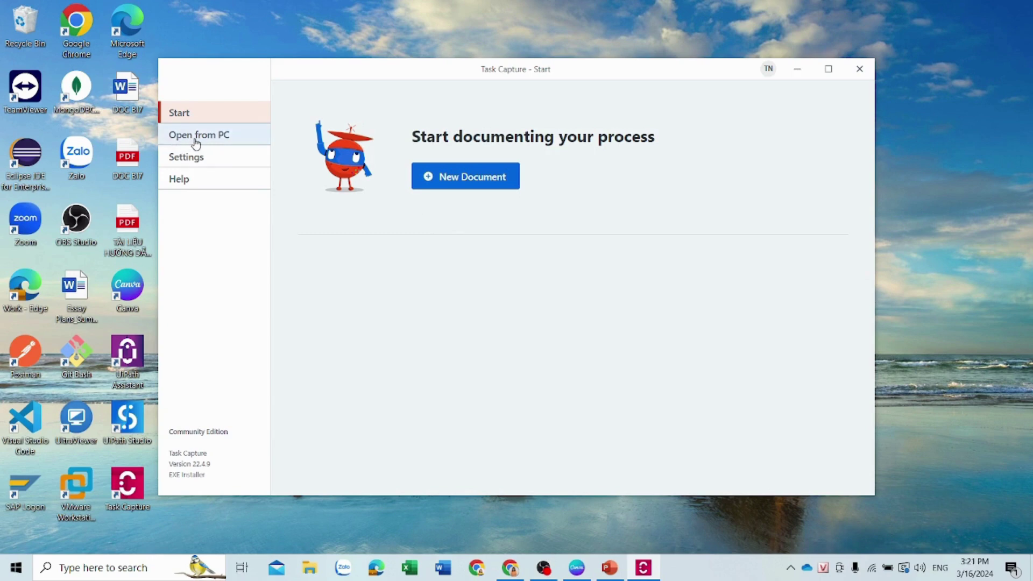
left_click(208, 163)
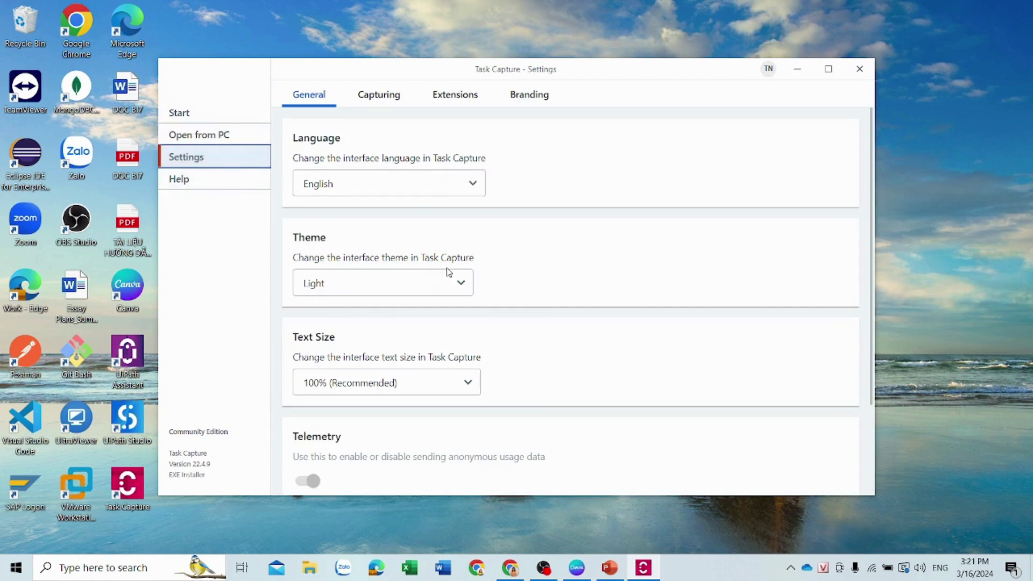
left_click(213, 117)
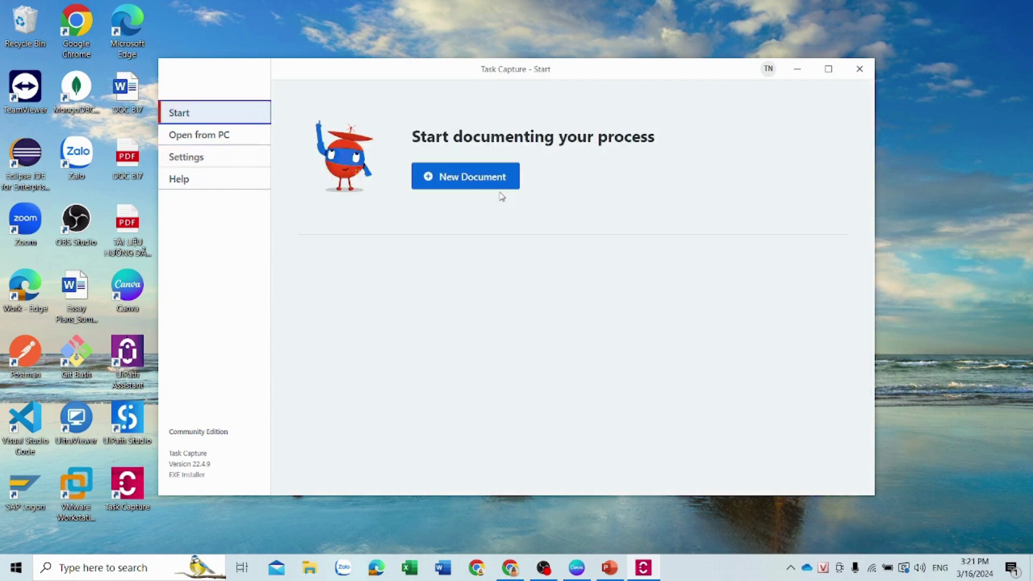
left_click(482, 179)
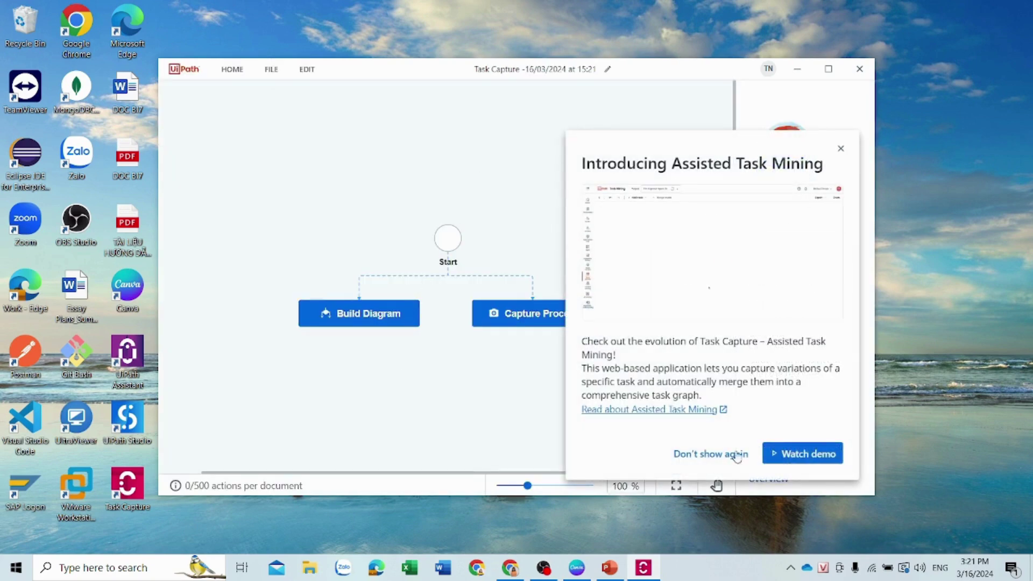
left_click(842, 150)
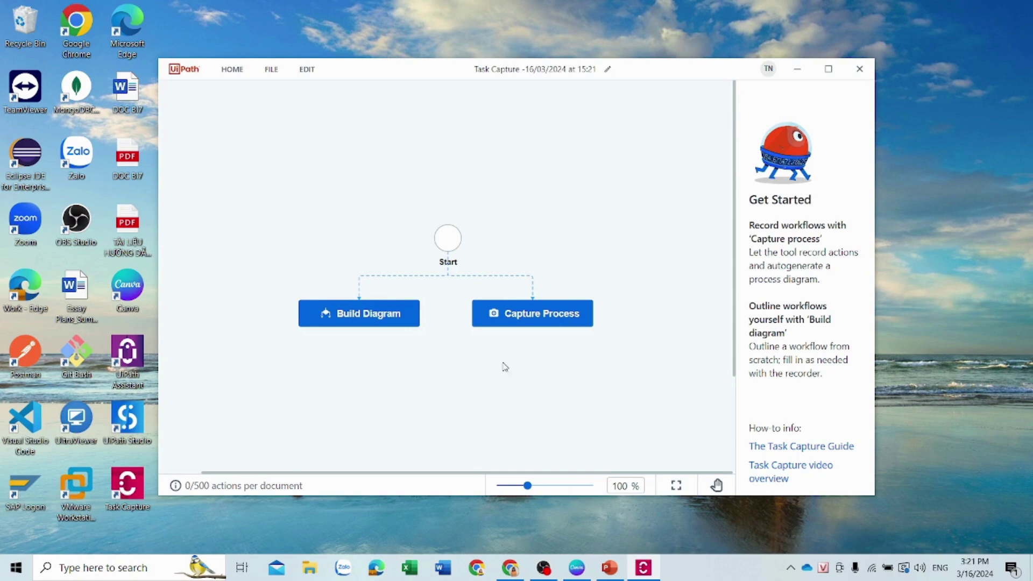
Try outlining a diagram manually and look through the swimlane options
left_click(347, 319)
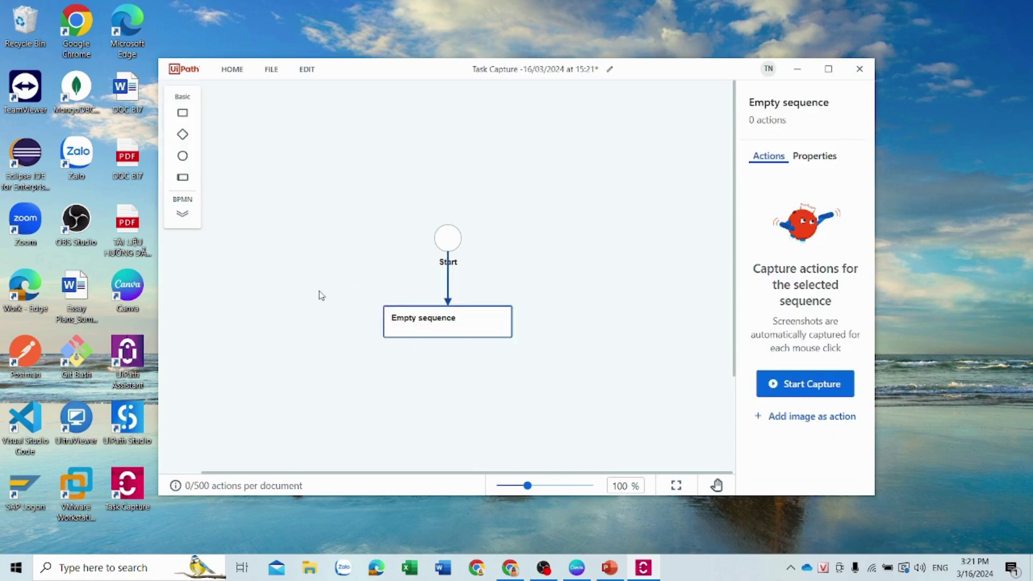
mouse_move(460, 308)
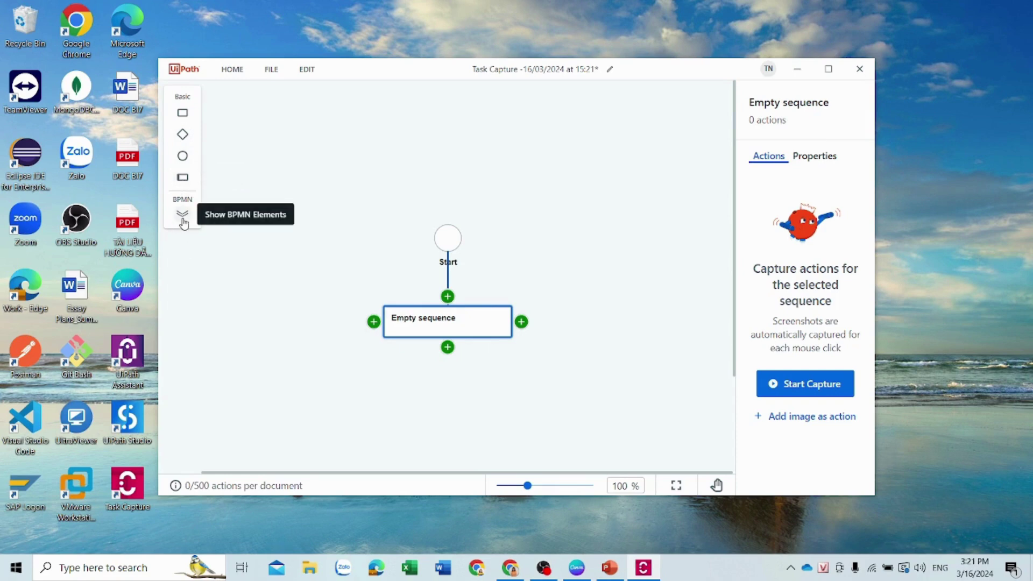
scroll(418, 320, "down", 1)
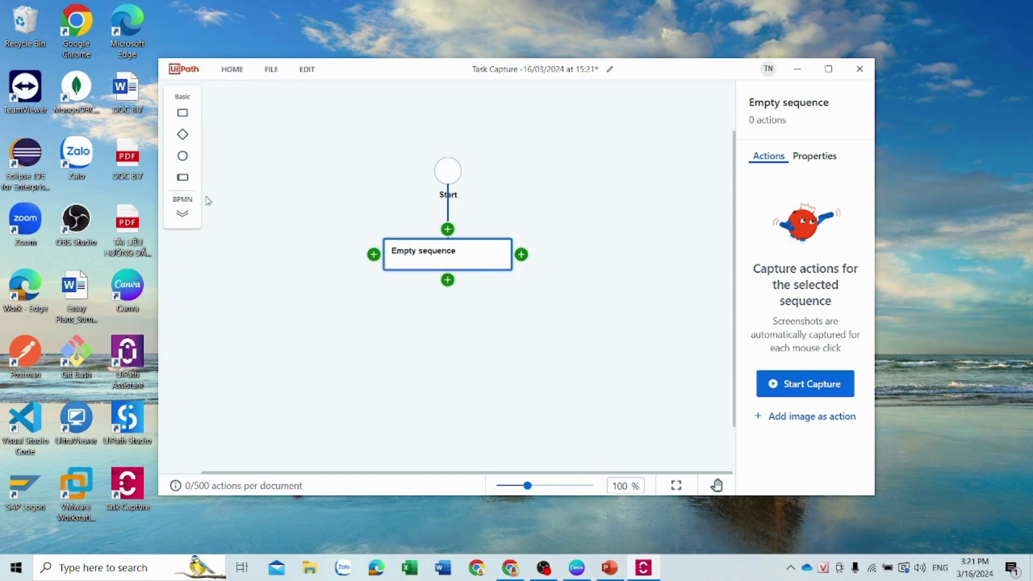
left_click(183, 177)
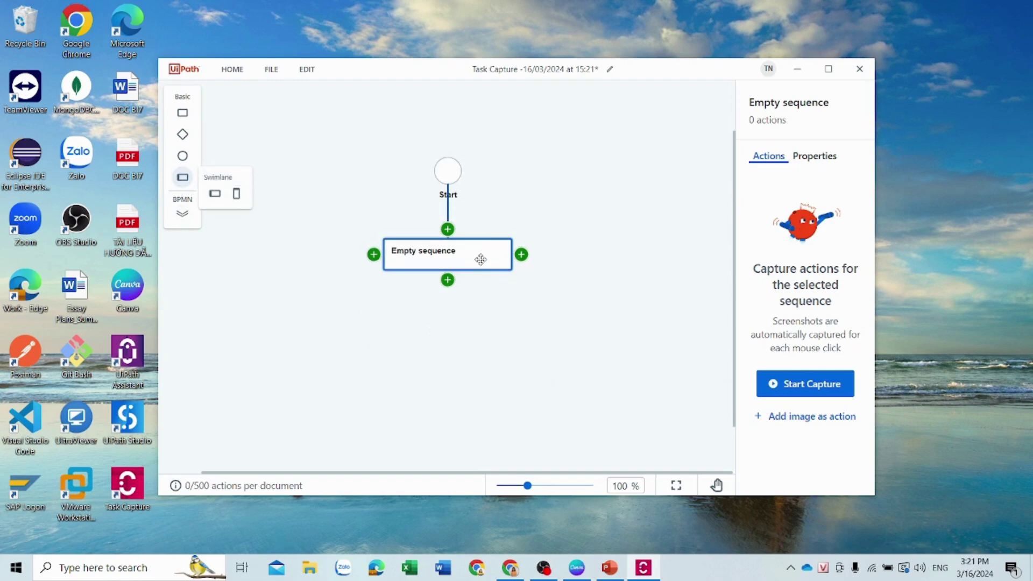
Start a new blank document from HOME, discarding changes to the trial sequence
left_click(230, 73)
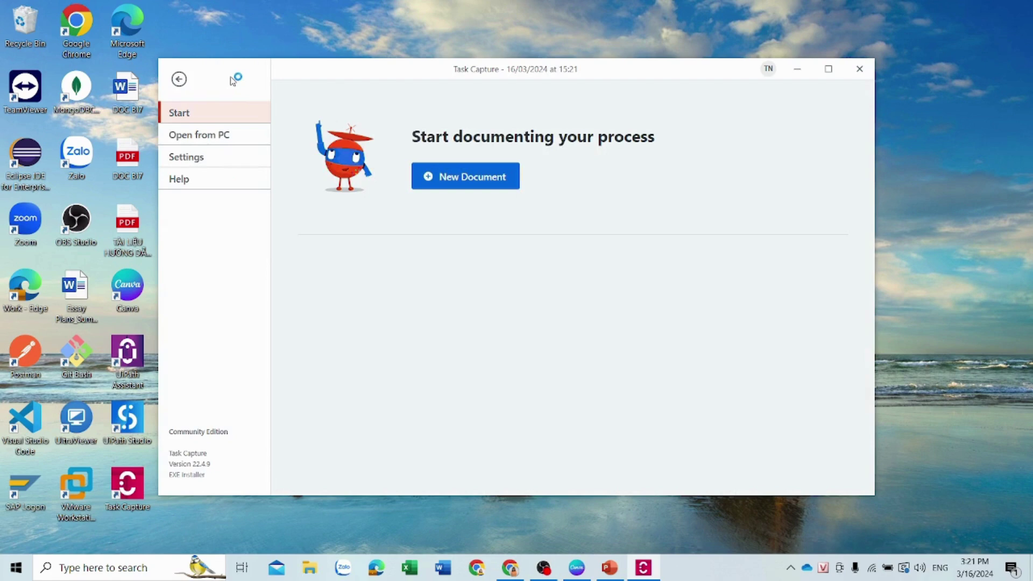
left_click(487, 184)
left_click(627, 288)
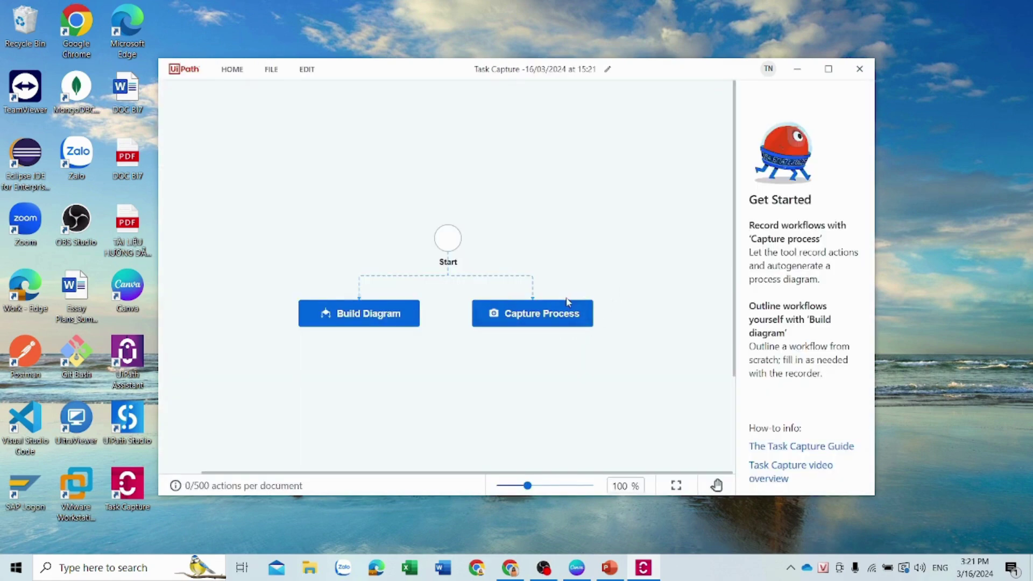
Start a process capture on the demo app's Suppliers page, with the capture popup moved off the supplier buttons
left_click(572, 316)
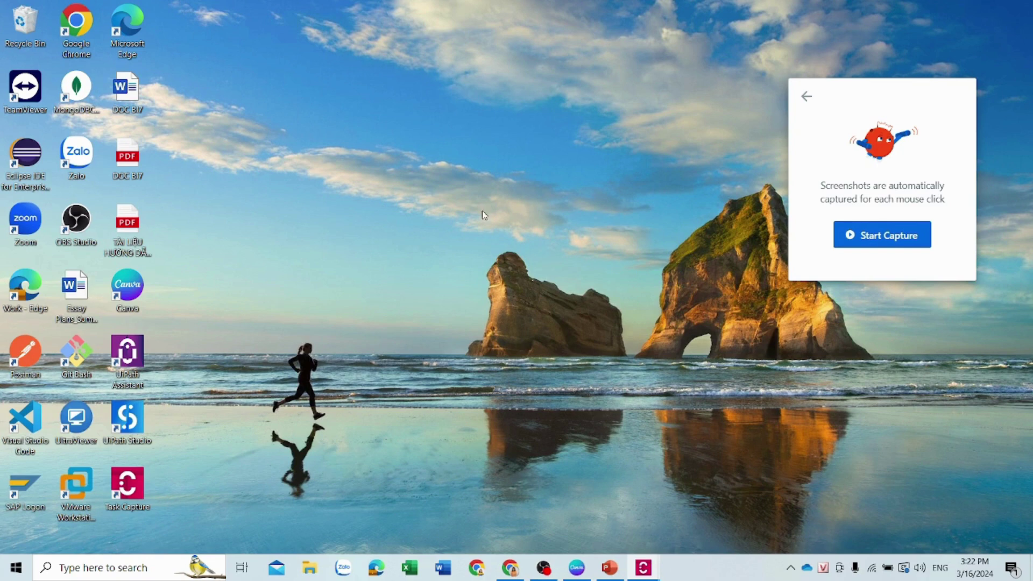
left_click(511, 571)
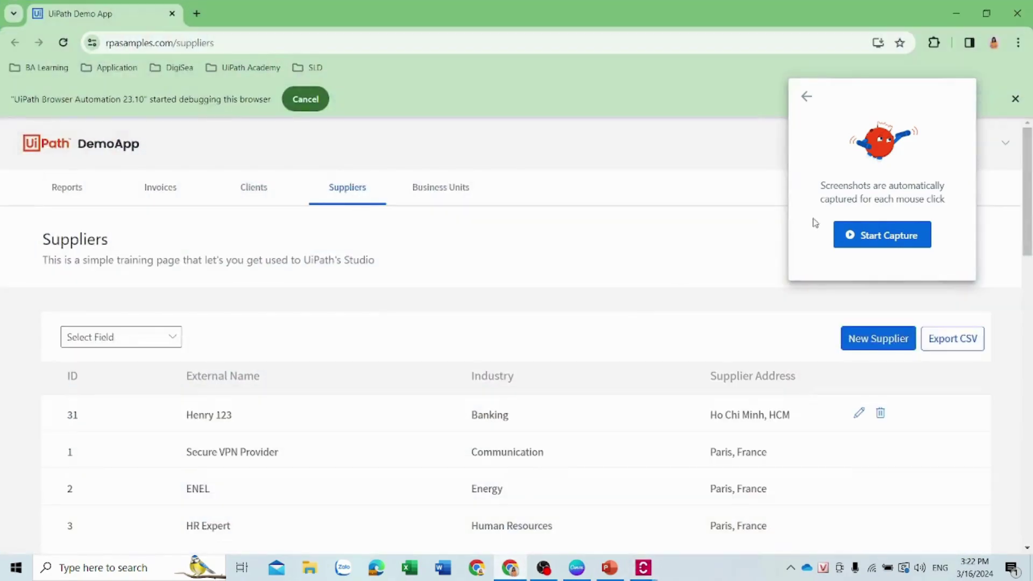
scroll(476, 283, "down", 1)
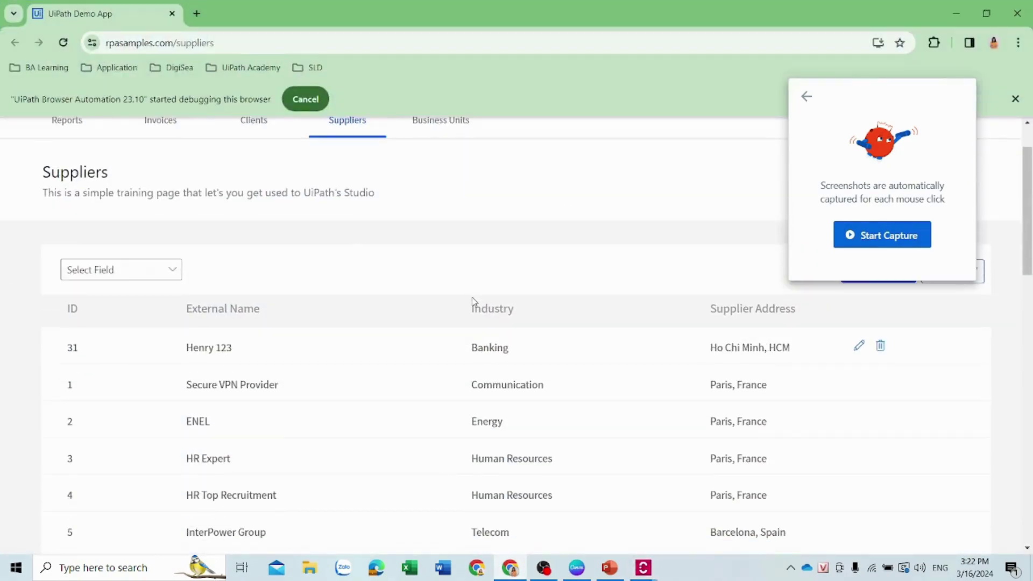
scroll(473, 305, "up", 1)
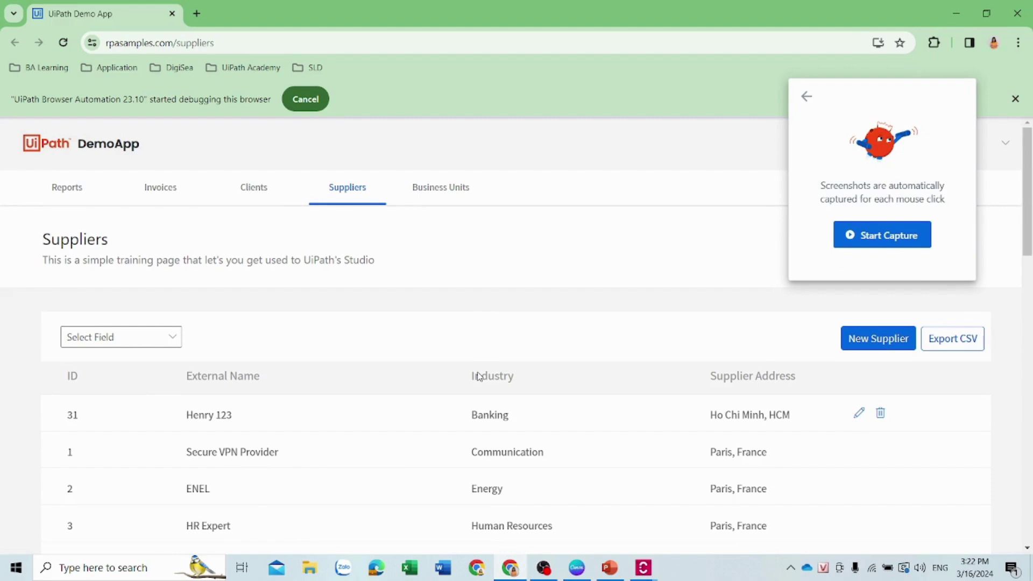
scroll(439, 373, "down", 1)
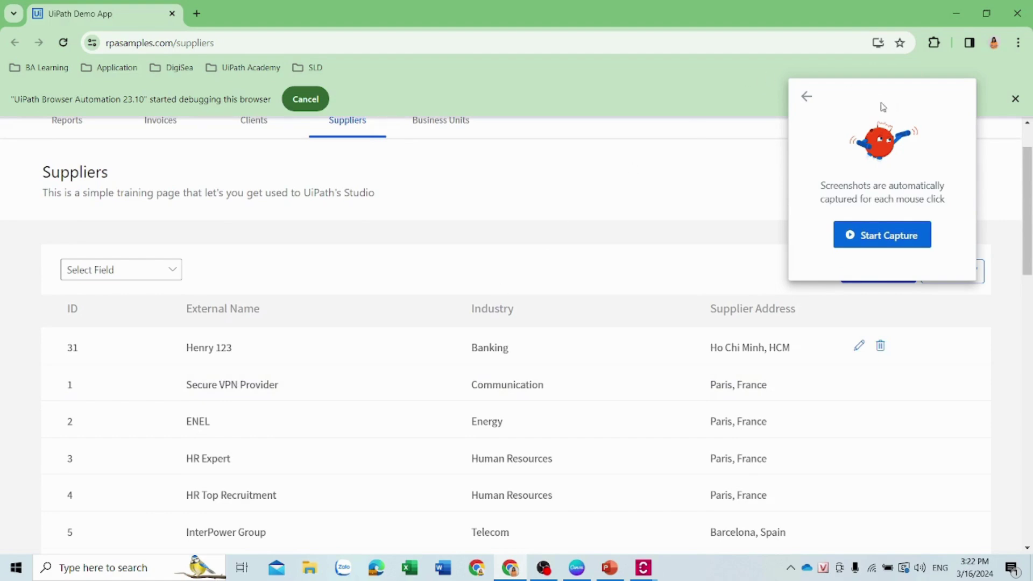
left_click_drag(880, 103, 736, 56)
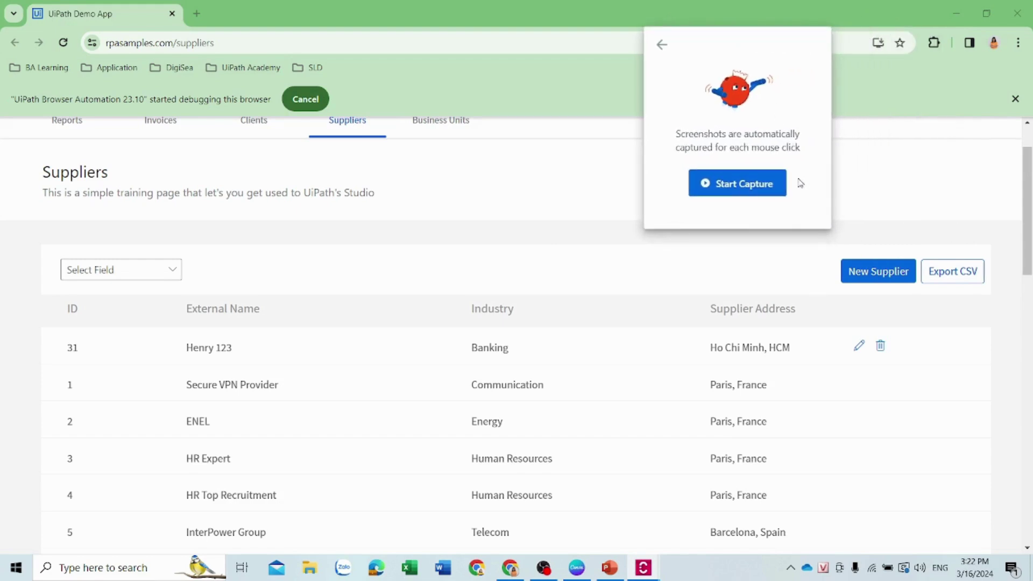
left_click(757, 188)
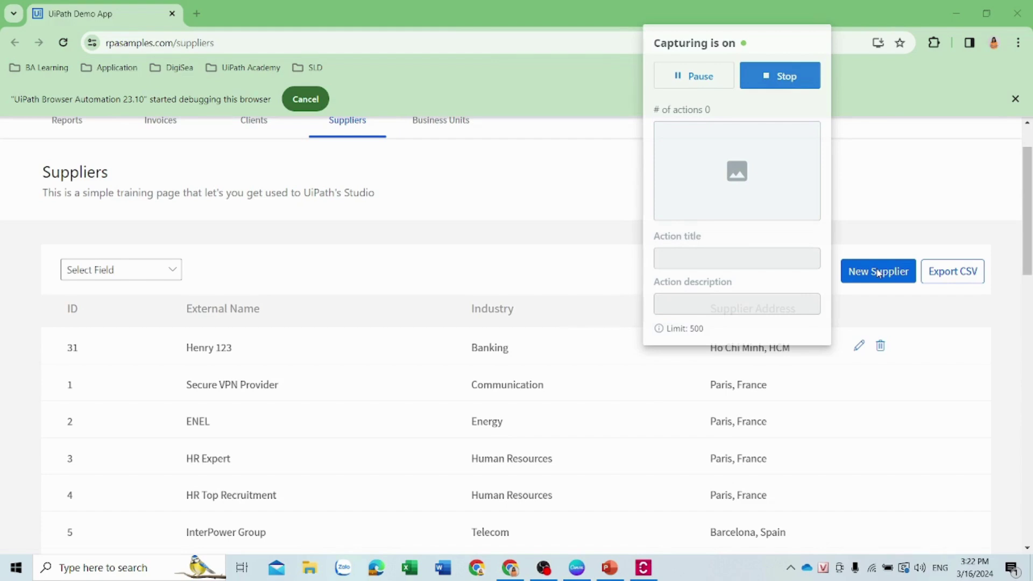
Open a new supplier form: internal name, description 'Materials SUpplier', external name Jenni Company, industry Engineering
left_click(877, 272)
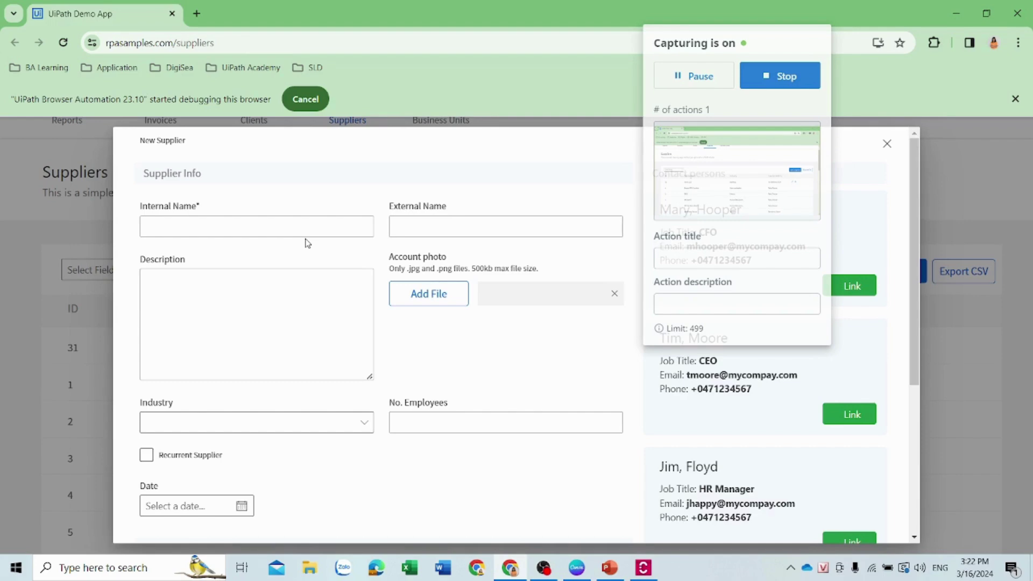
left_click(306, 226)
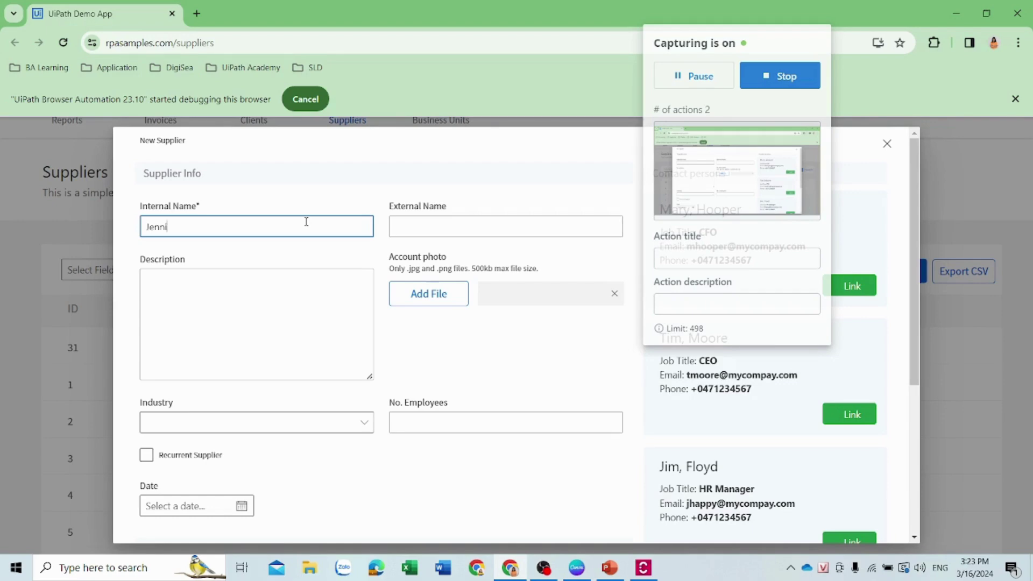
left_click(232, 290)
type("Materials SUpplier")
left_click(468, 226)
type("Jenni Company")
left_click(256, 422)
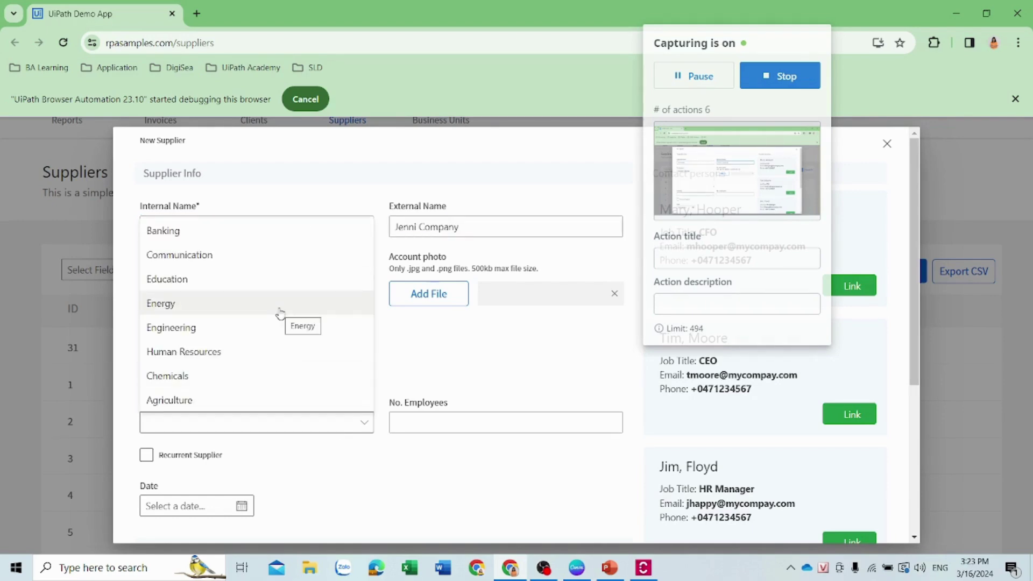
left_click(279, 341)
Enter 0235 employees, date 03/06/2024 and the Hanoi address, then save and capture the Suppliers table
left_click(506, 423)
type("0235")
scroll(450, 228, "down", 5)
left_click(242, 262)
left_click(196, 341)
key("Tab")
type("Thu Duc\tHa Noi\tHanoi\tHN\t70000")
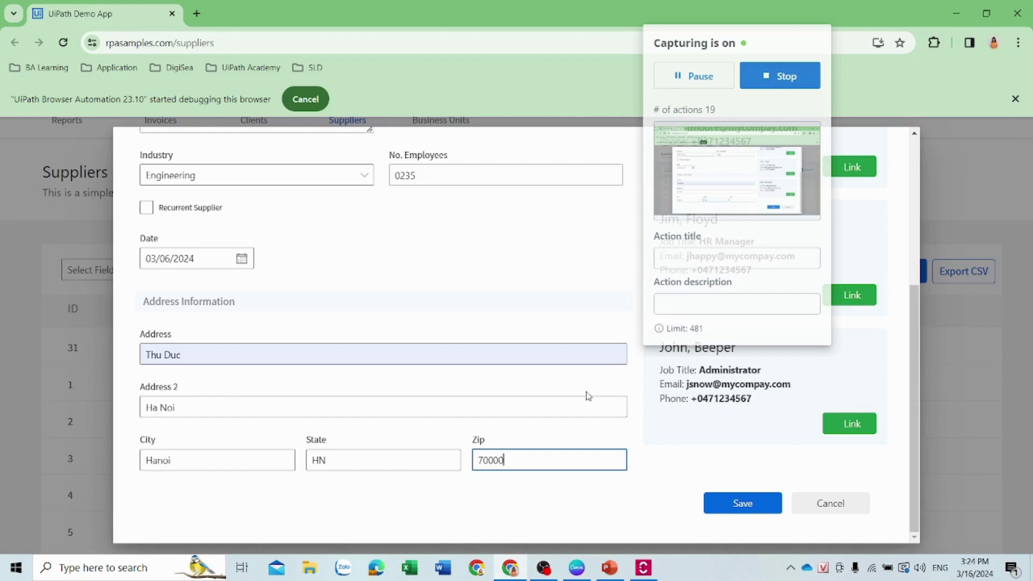
left_click(746, 502)
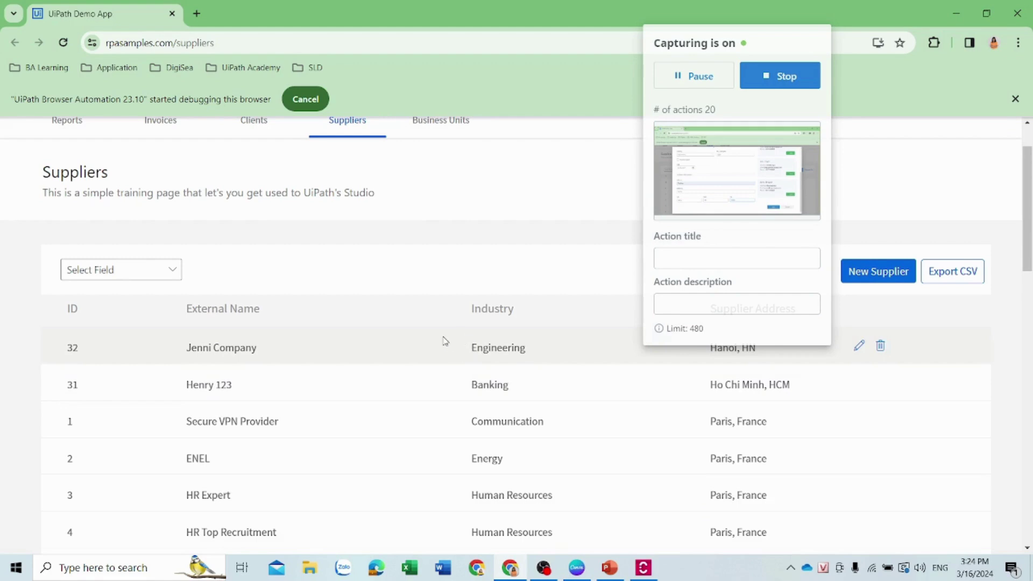
left_click(411, 359)
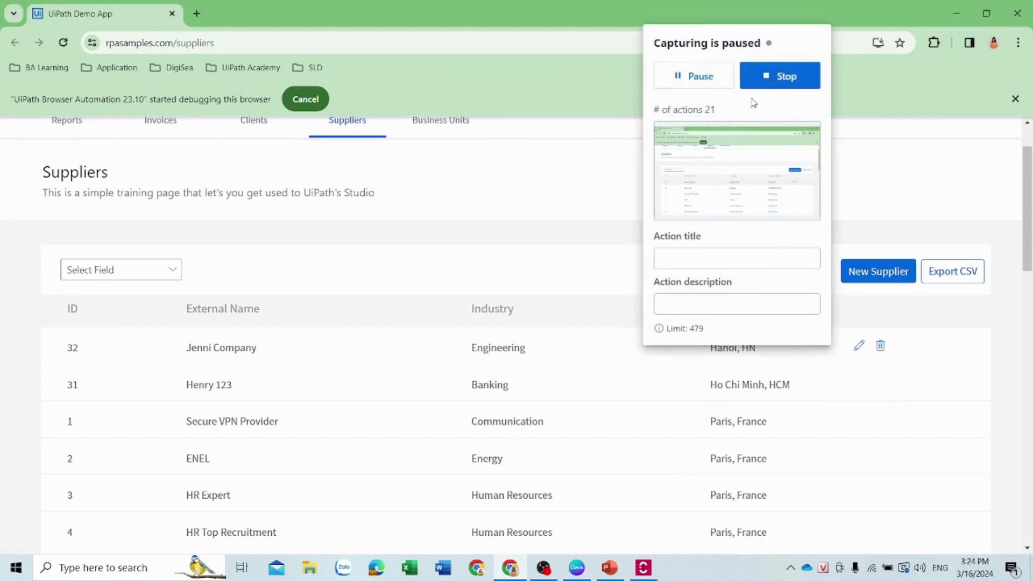
left_click(699, 86)
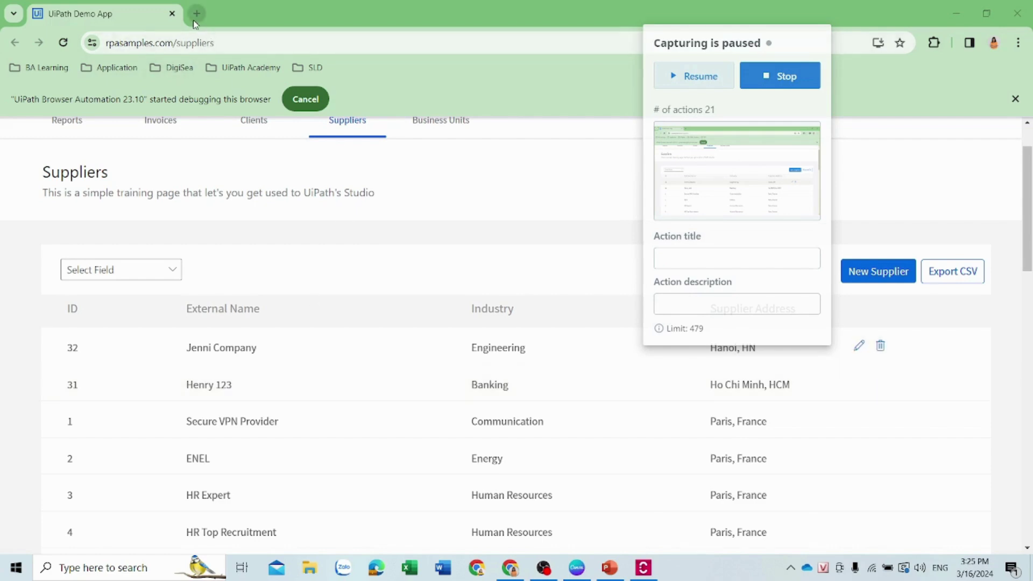
left_click(196, 15)
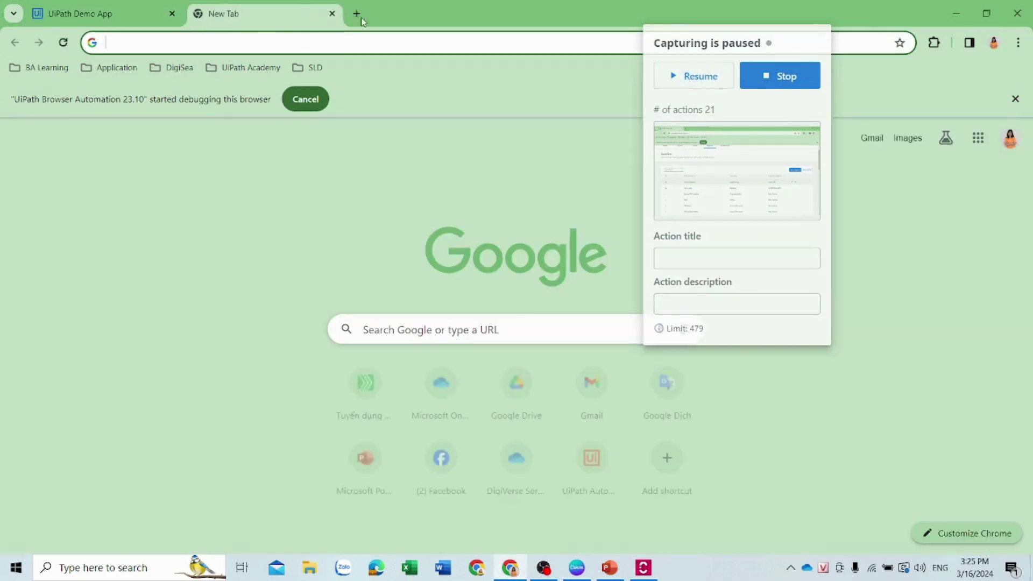
left_click(333, 14)
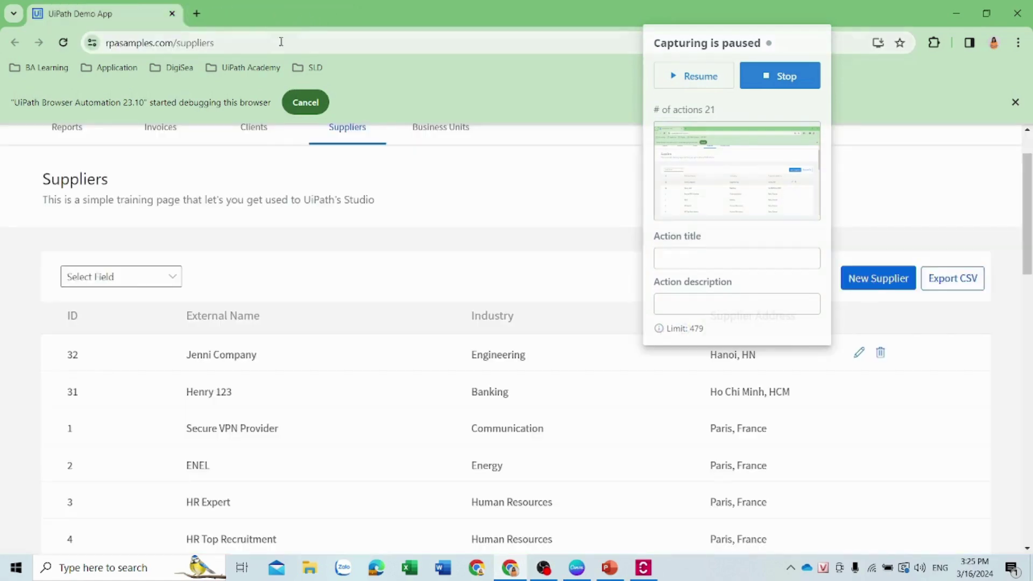
left_click(713, 75)
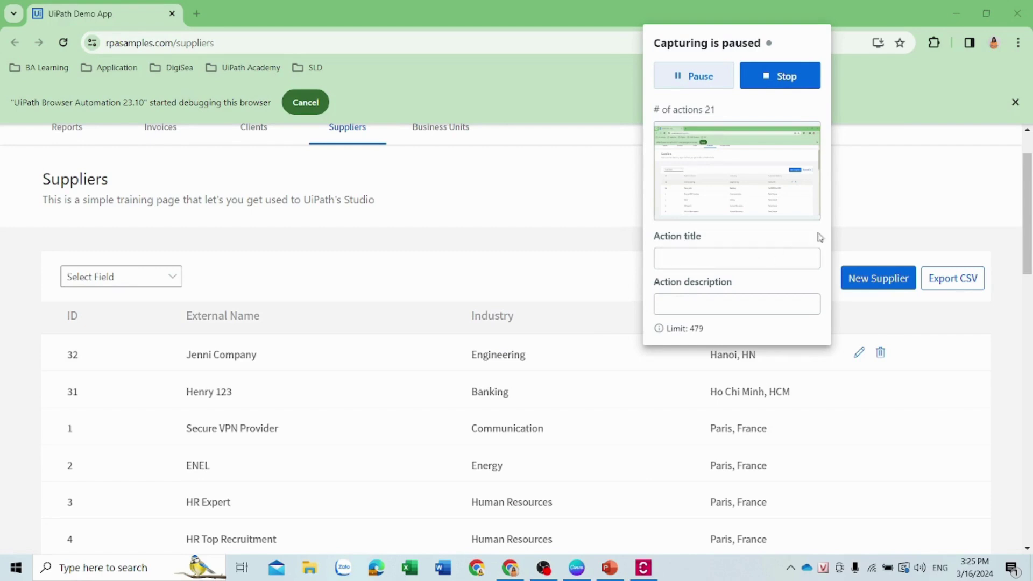
Stop the recording and open the captured diagram of 21 actions
left_click(794, 78)
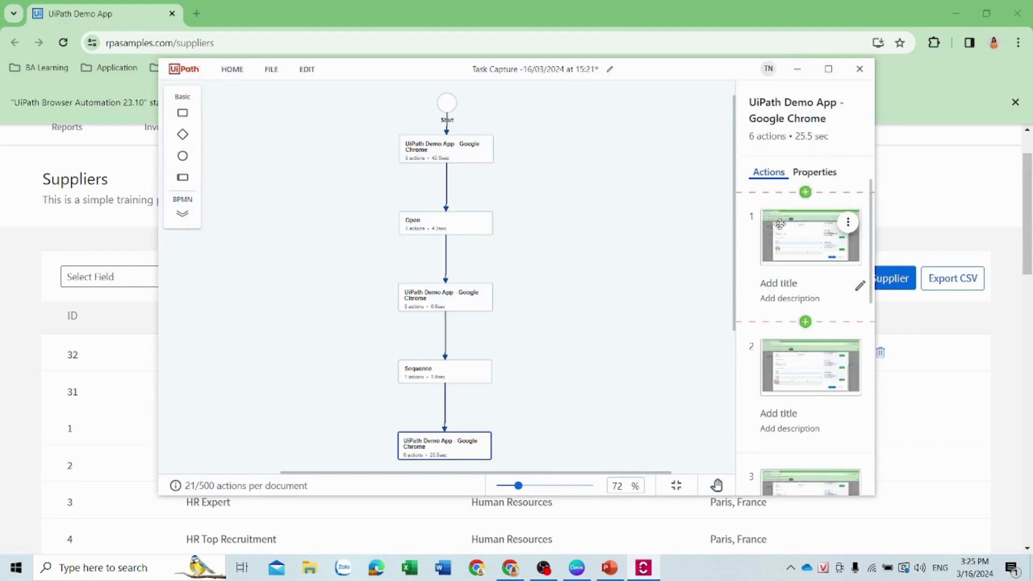
scroll(574, 280, "down", 2)
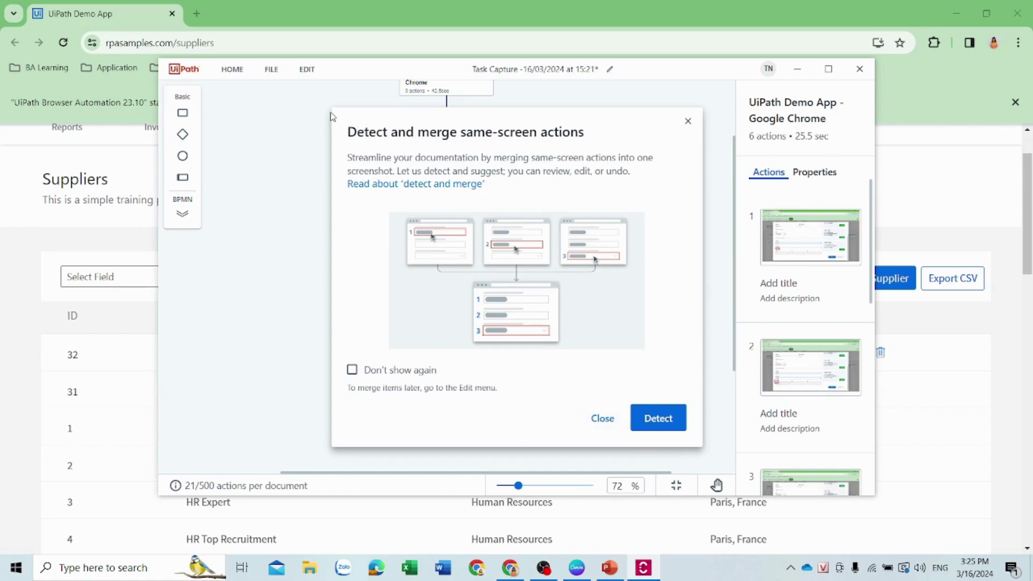
Close the 'Detect and merge same-screen actions' suggestion without merging
left_click_drag(333, 135, 333, 309)
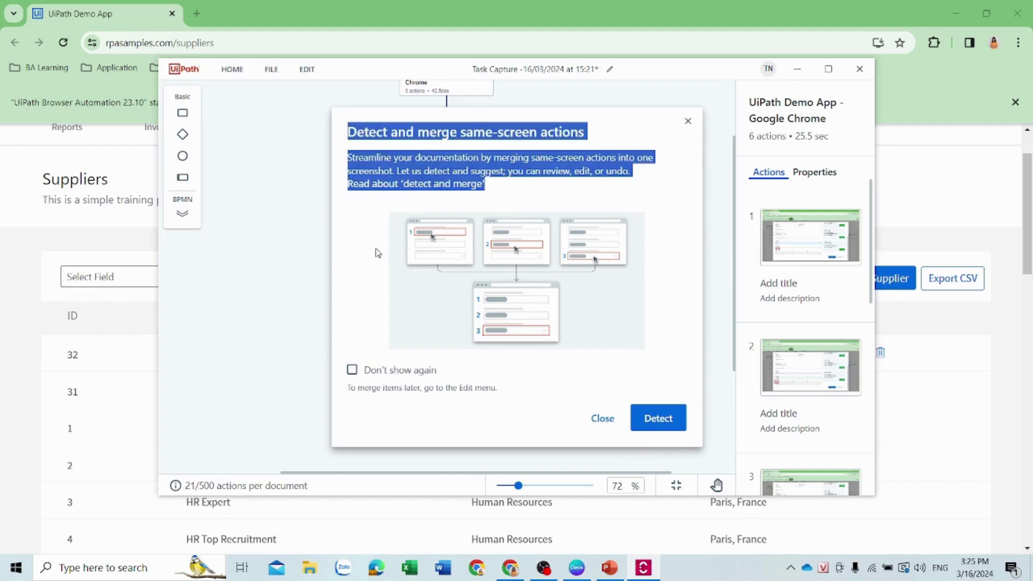
left_click(623, 125)
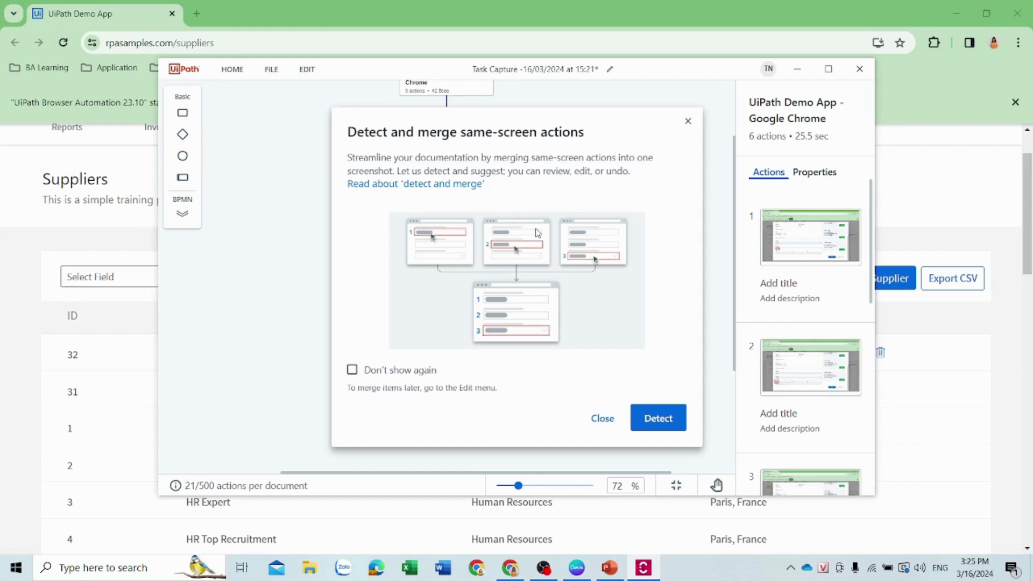
Insert a Decision after the first Chrome step and link its branch to the Open step
left_click(613, 420)
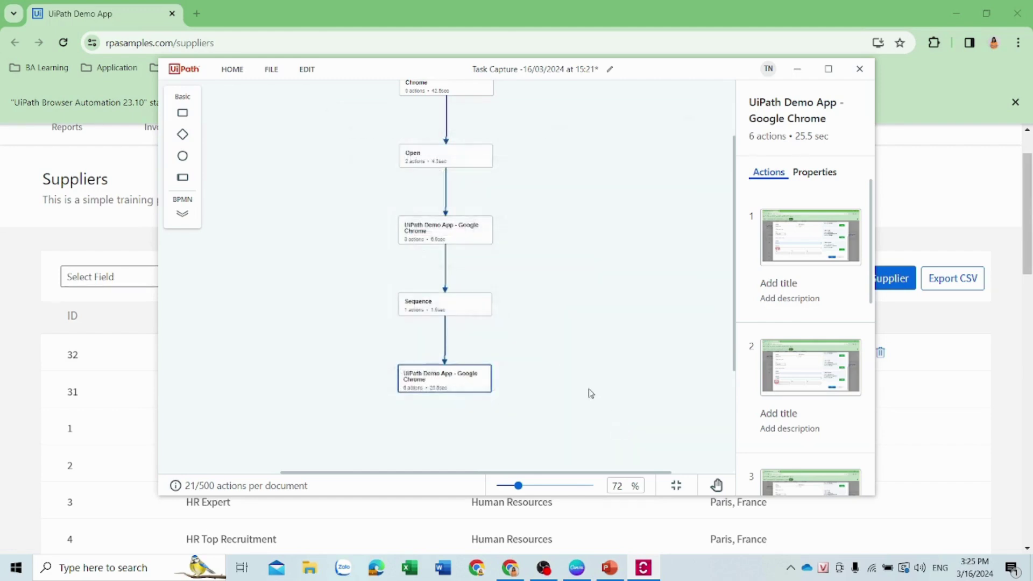
scroll(521, 276, "up", 2)
left_click(475, 180)
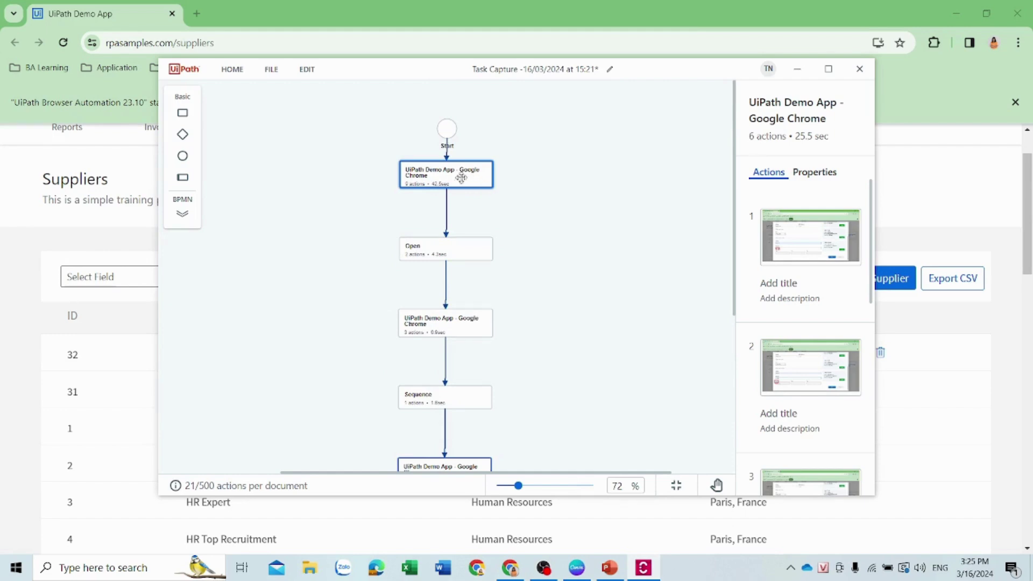
left_click(456, 221)
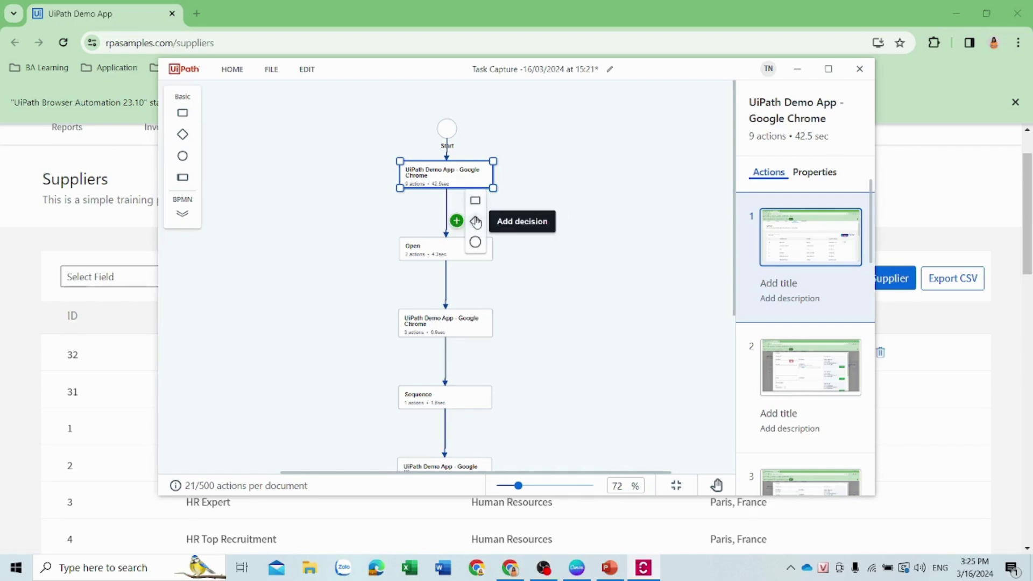
left_click(475, 222)
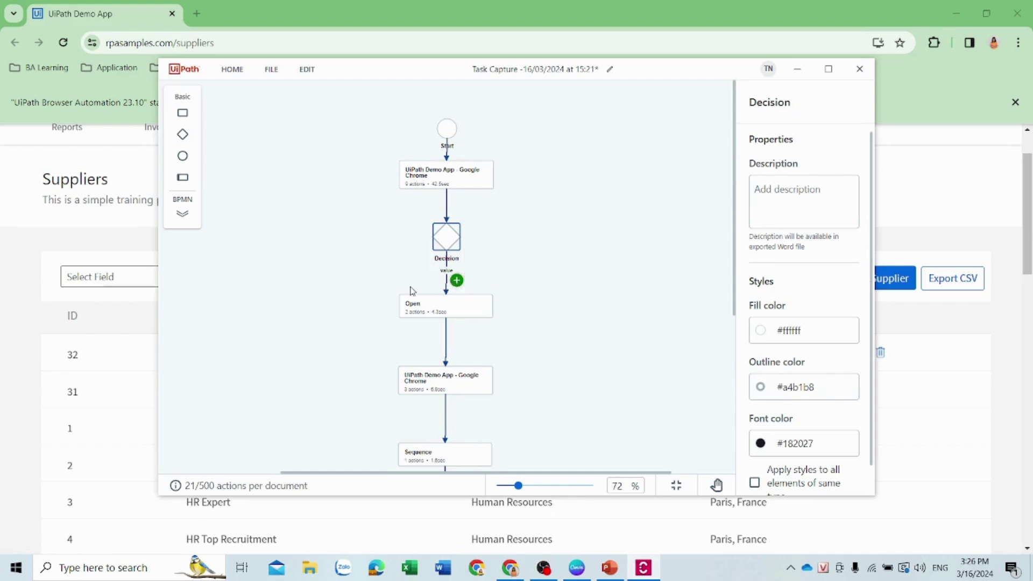
left_click(446, 255)
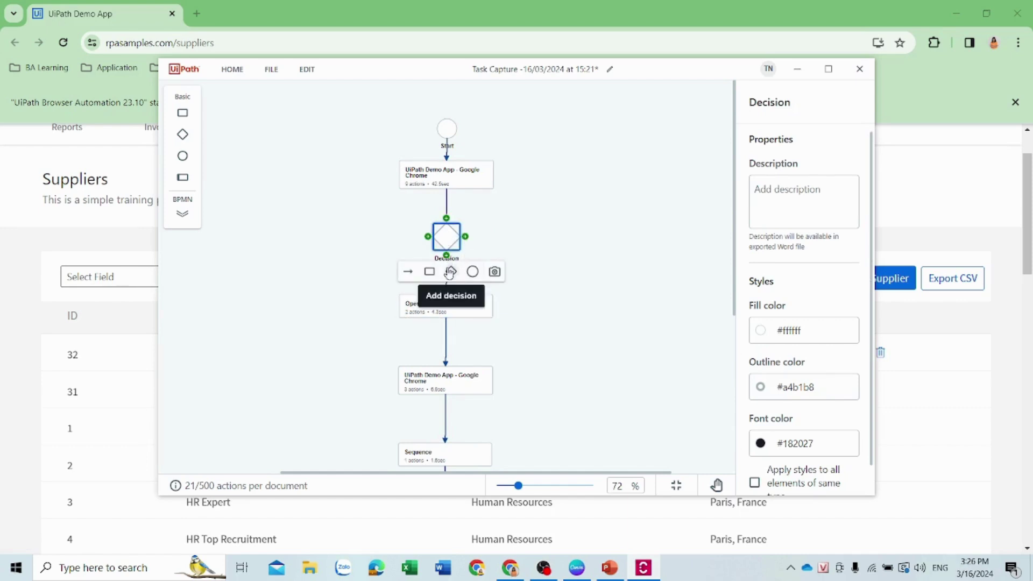
left_click(408, 273)
left_click(445, 305)
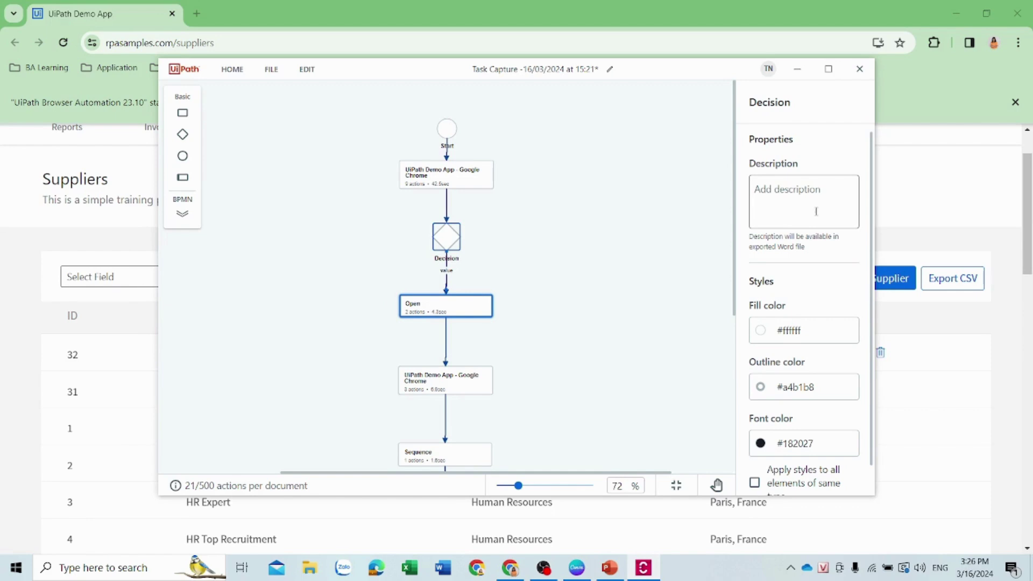
Give the Decision the description 'description supplier step 1' in Properties
left_click(795, 205)
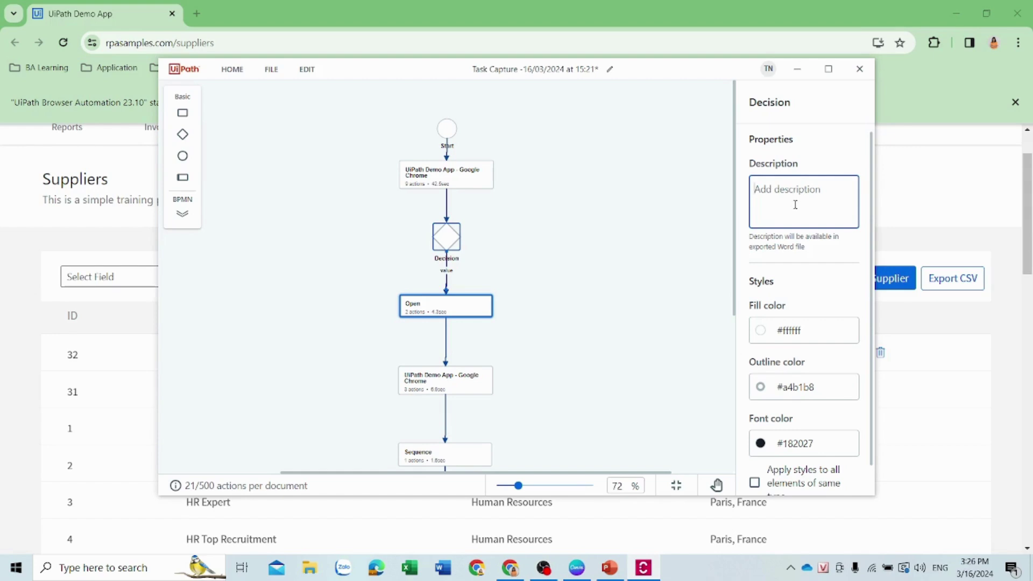
type("description supplier step 1")
scroll(586, 291, "down", 2)
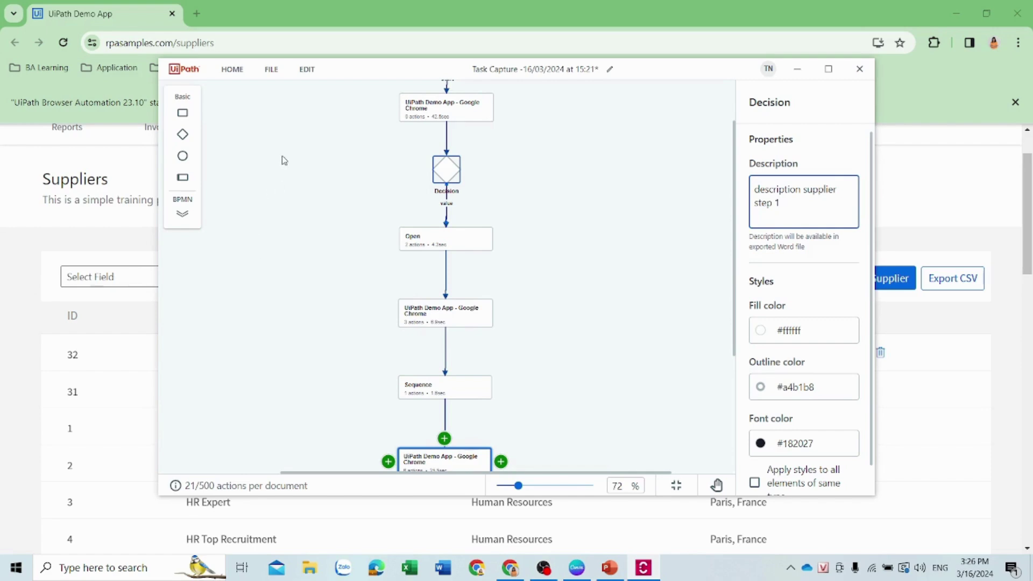
Start a Word (.docx) export and replace the date title with PDD Document
left_click(272, 69)
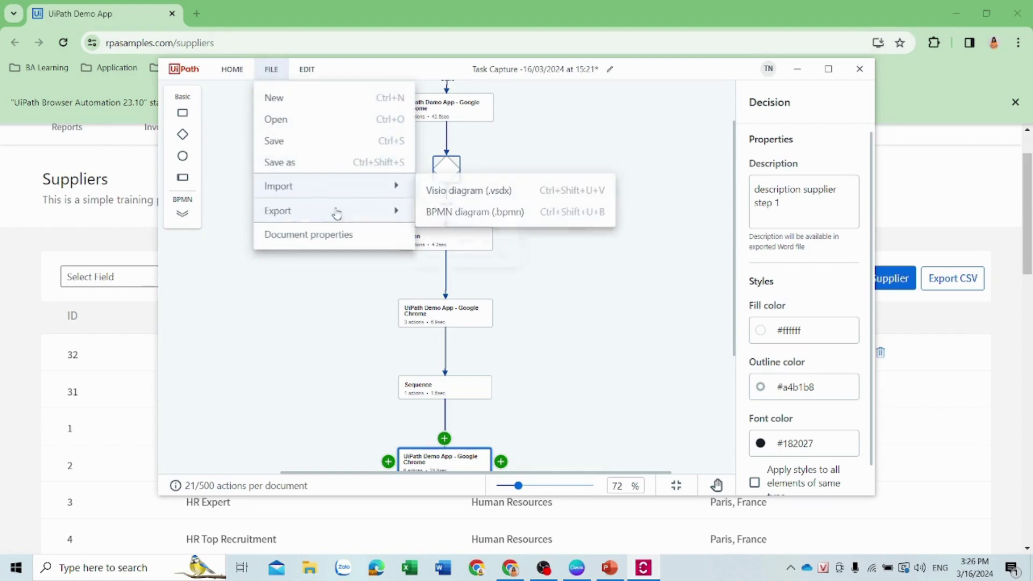
mouse_move(337, 212)
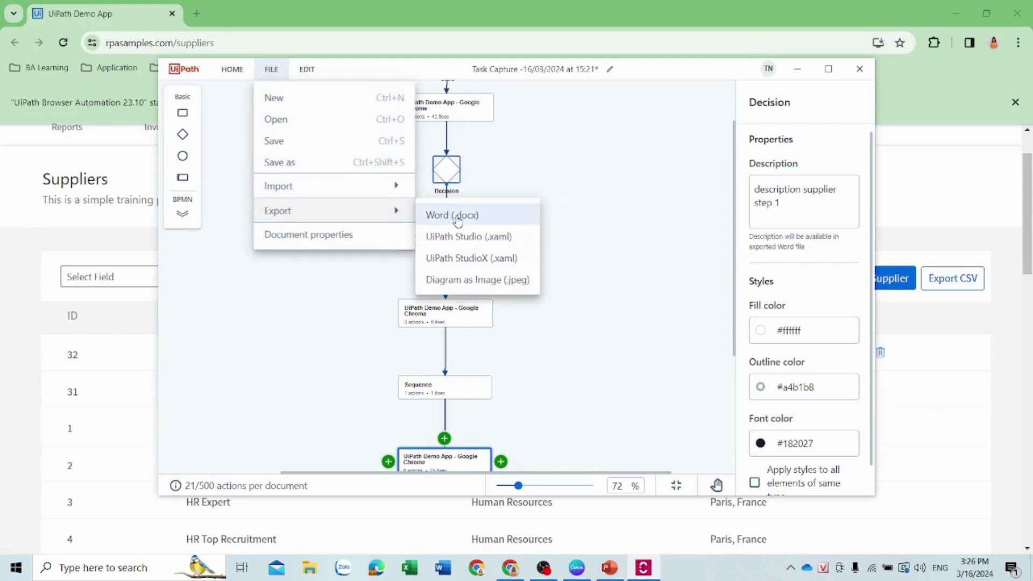
left_click(457, 216)
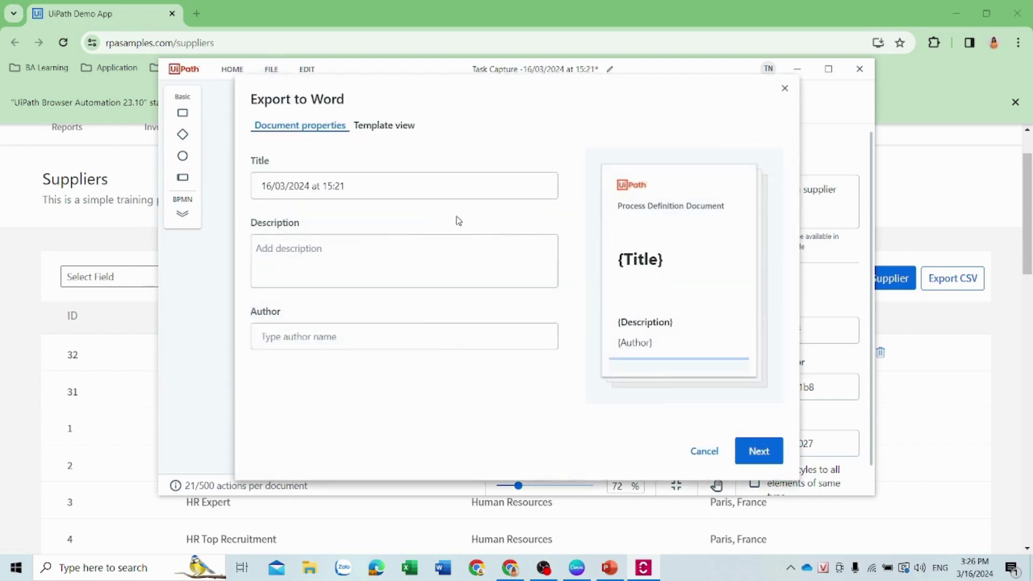
left_click(357, 188)
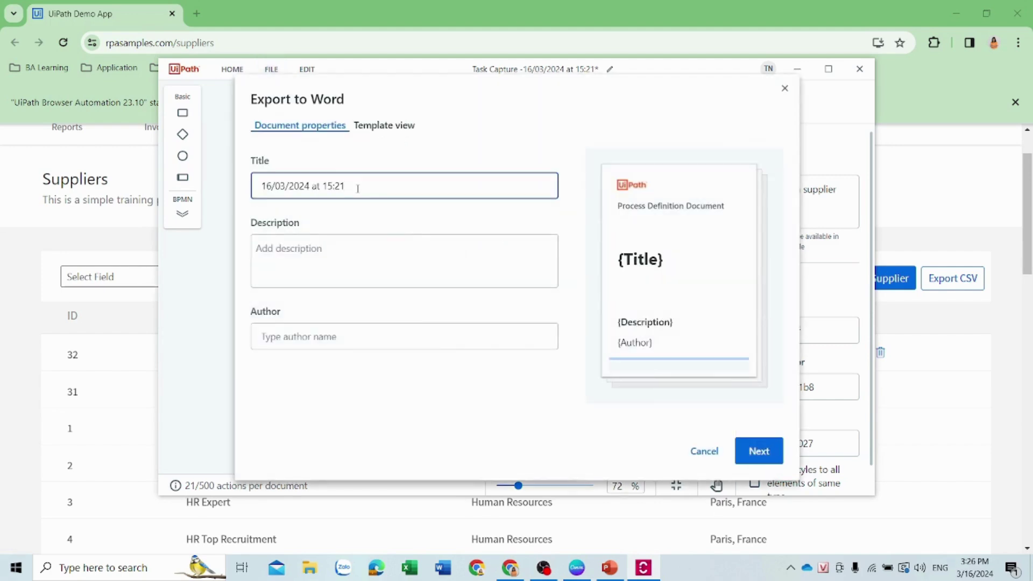
left_click_drag(358, 189, 90, 185)
type("PD")
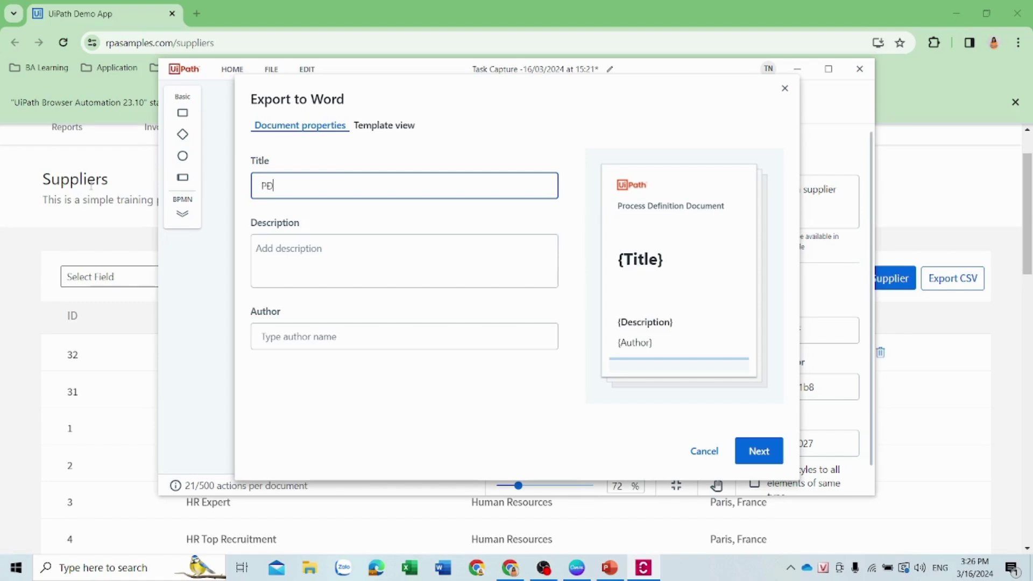
type("D Dicume")
type("ume")
Describe it as 'PDD Document about Add Suppliers' and export on the Automation Hub PDD template to Downloads
left_click(272, 255)
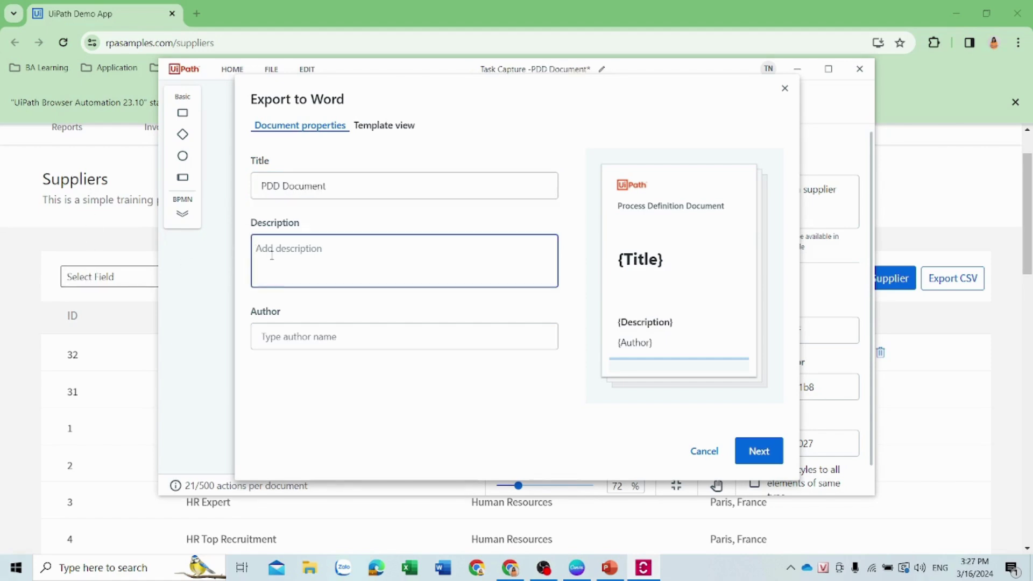
type("PDD Document about Add Suppliers")
left_click(443, 339)
key("Return")
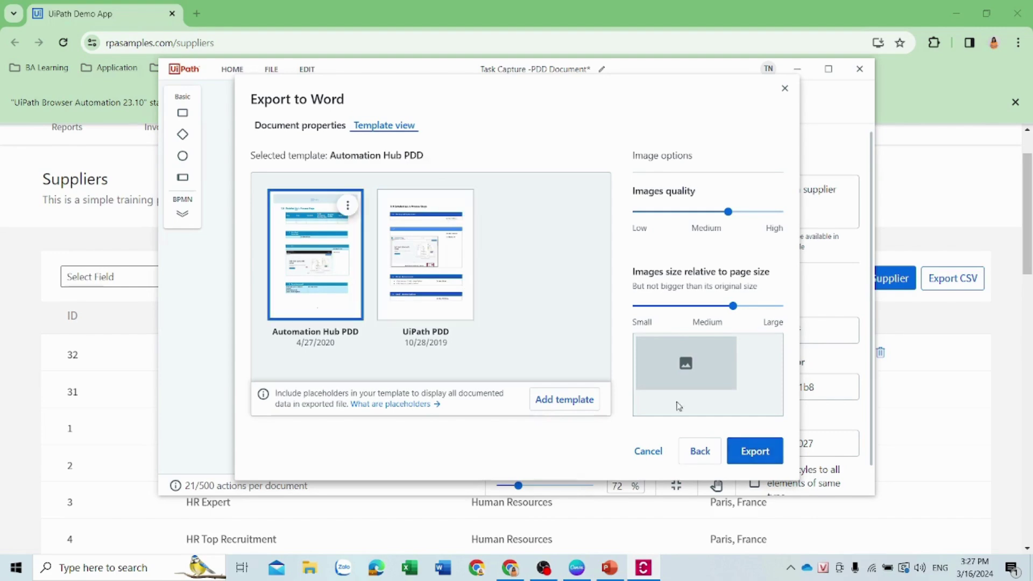
left_click(754, 451)
left_click(561, 359)
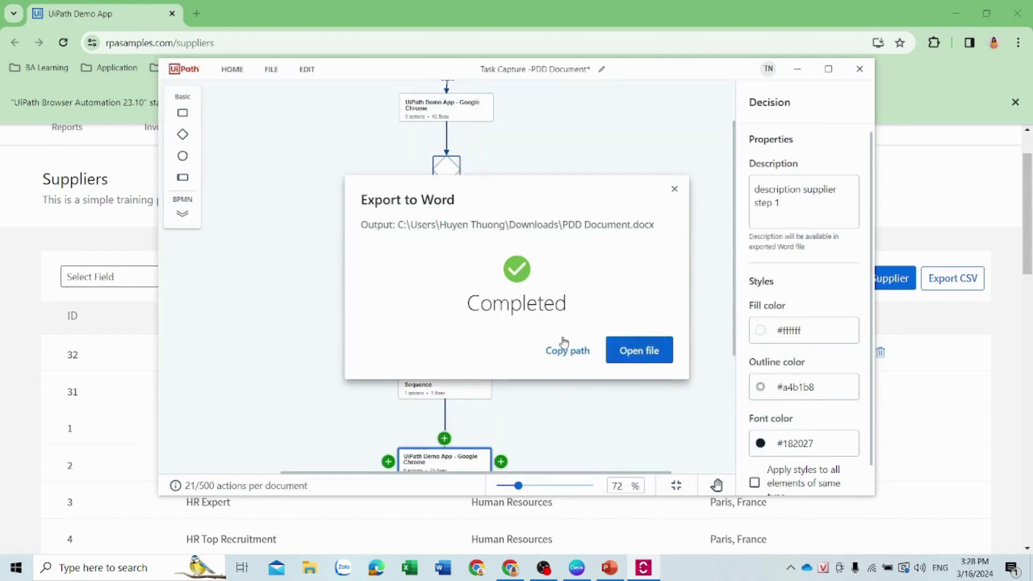
Scroll through PDD Document in Word, from contents and process map to the step screenshot tables
scroll(549, 336, "down", 15)
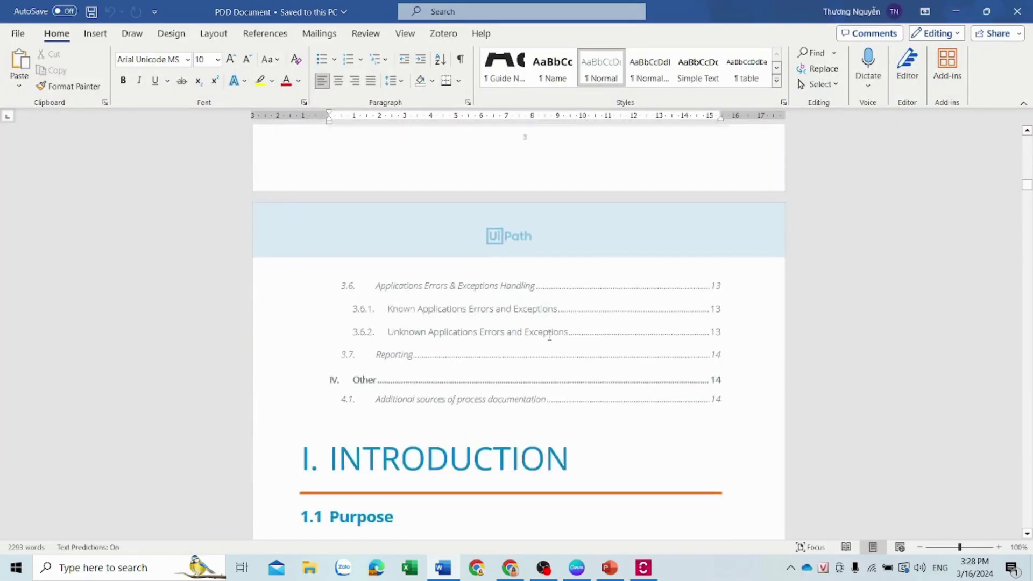
scroll(549, 336, "down", 5)
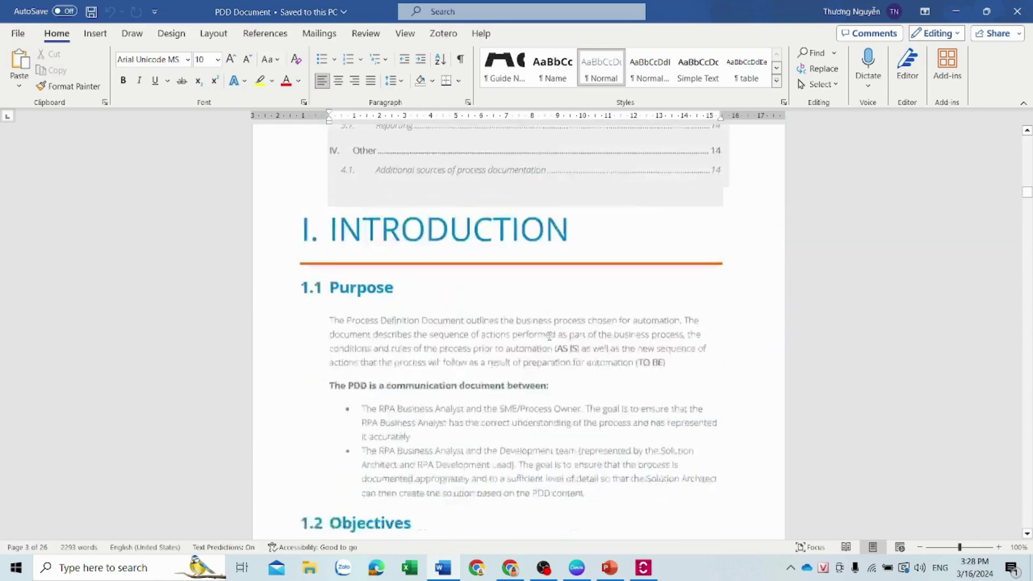
scroll(548, 336, "down", 10)
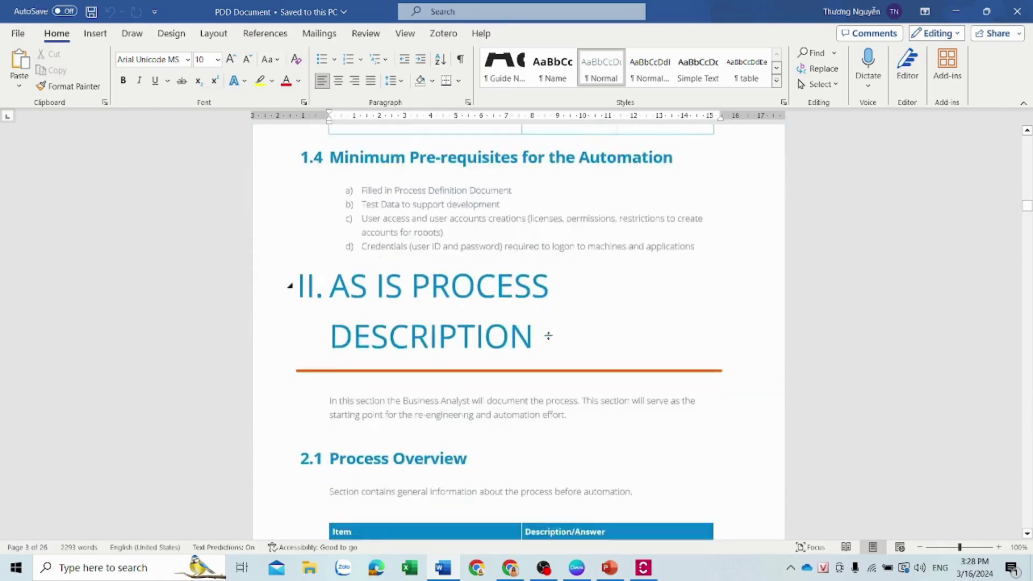
scroll(549, 337, "down", 12)
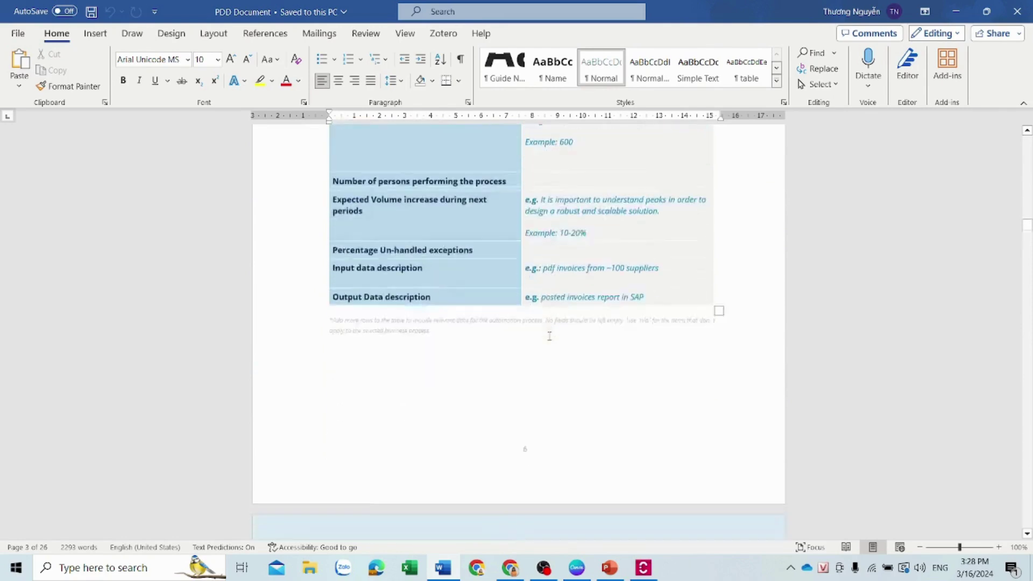
scroll(549, 336, "down", 12)
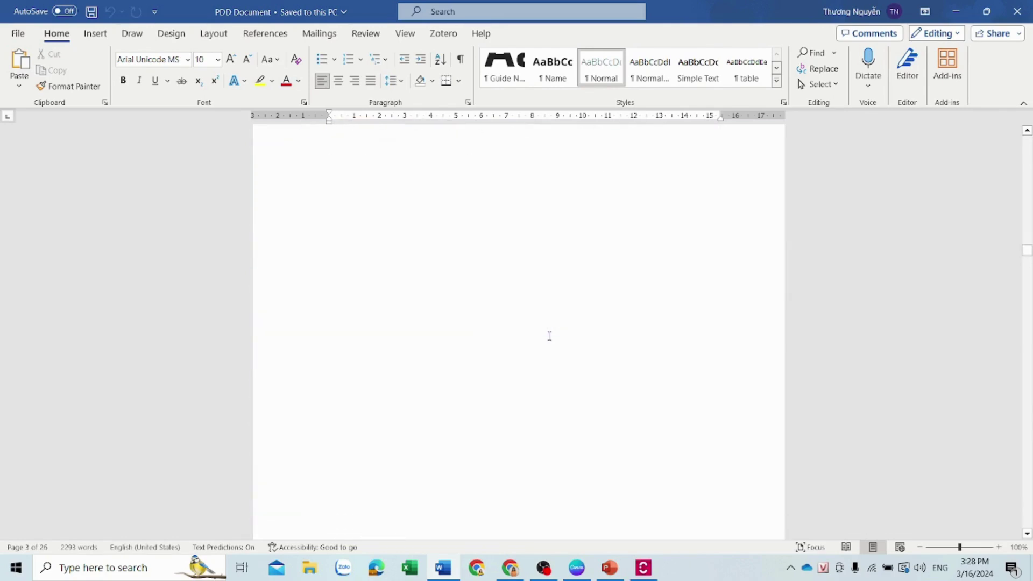
scroll(550, 337, "down", 12)
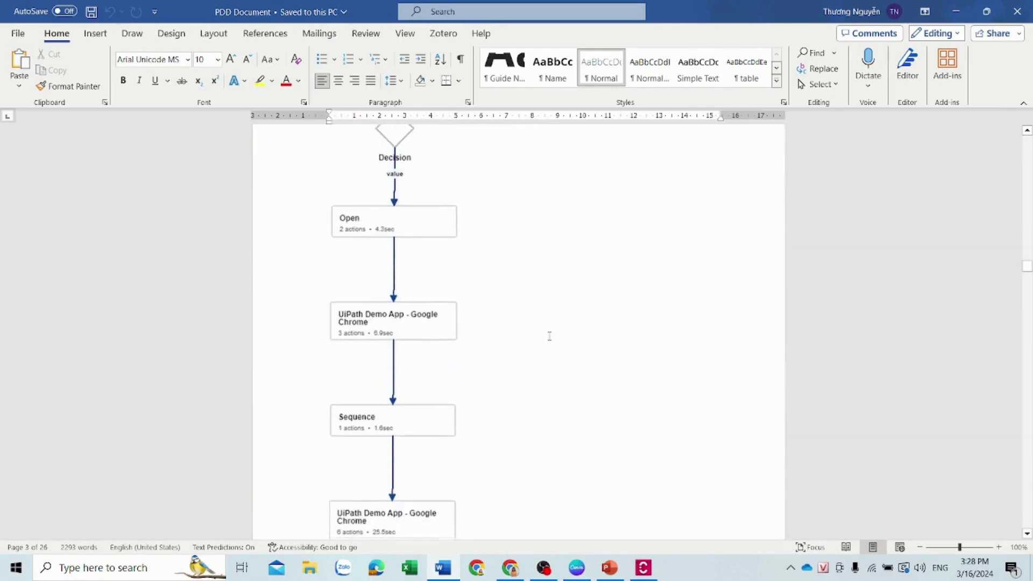
scroll(550, 336, "down", 12)
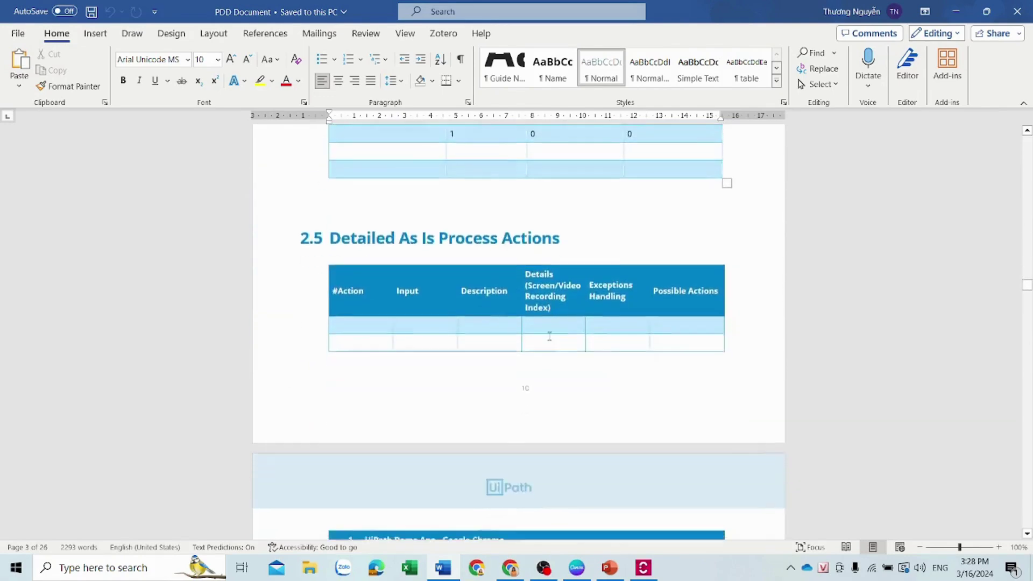
scroll(549, 336, "down", 12)
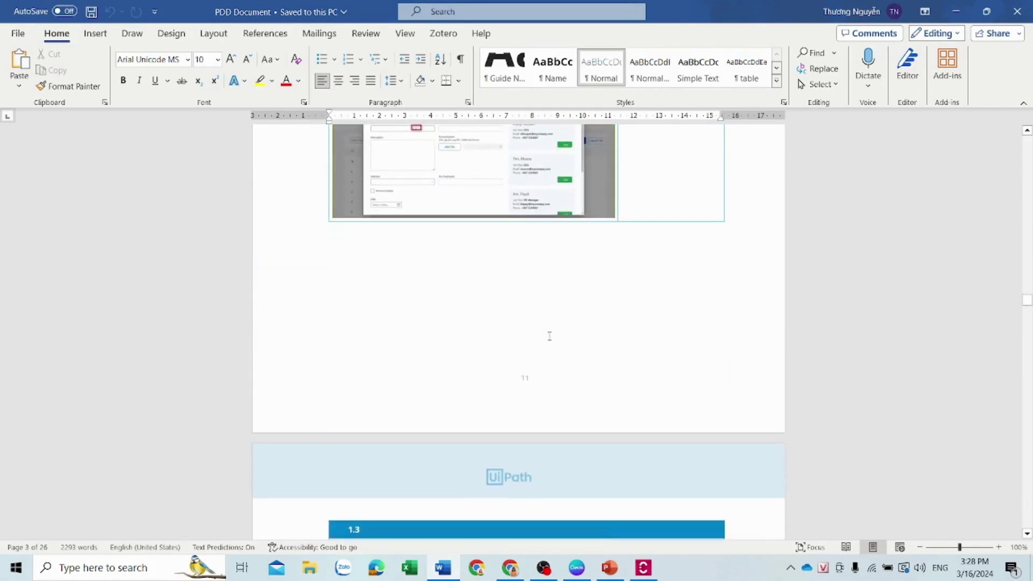
scroll(550, 336, "down", 5)
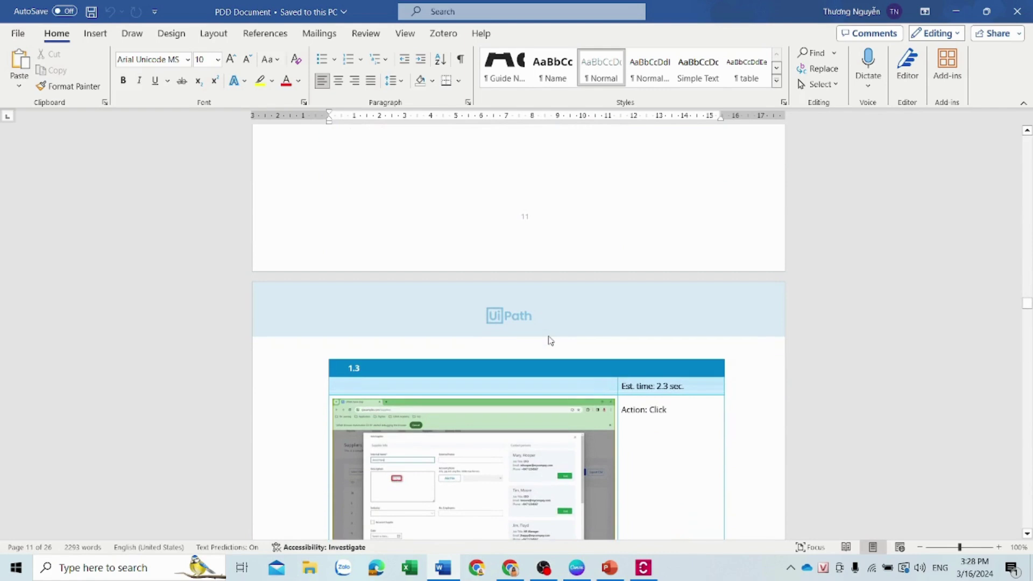
scroll(549, 339, "down", 15)
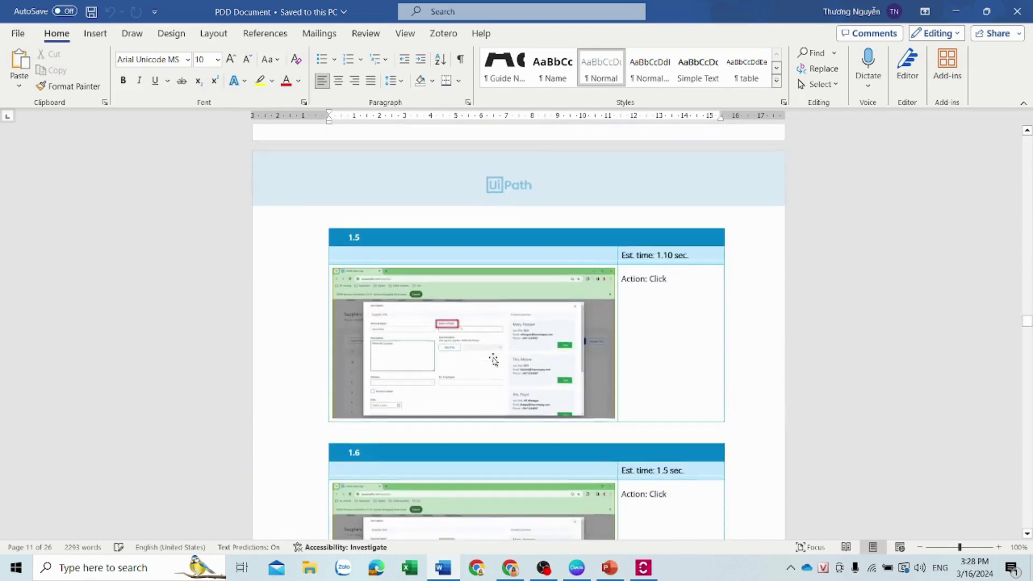
scroll(510, 366, "down", 15)
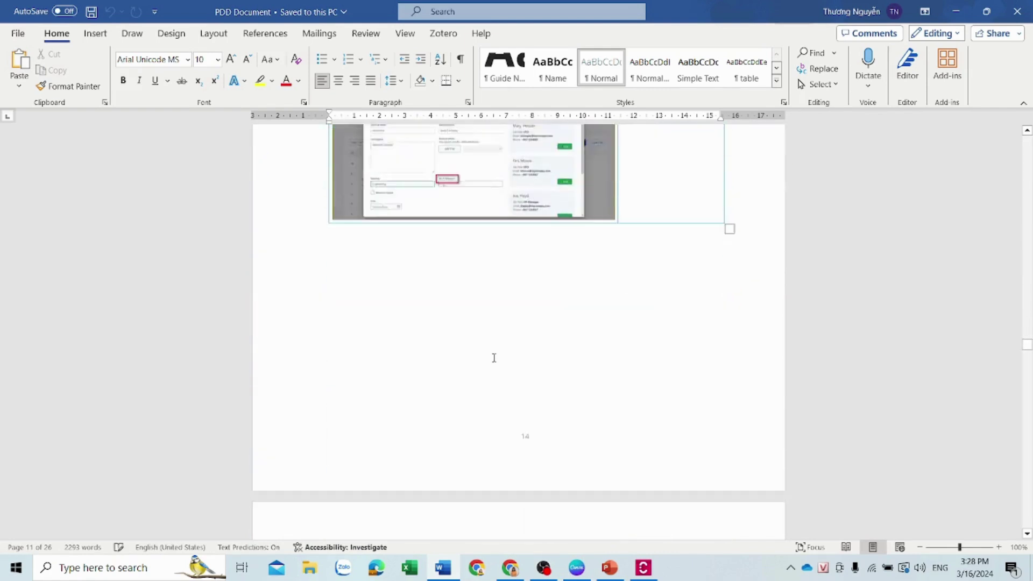
Export the capture as a UiPath Studio (.xaml) workflow with Classic activities into the Downloads project
left_click(644, 568)
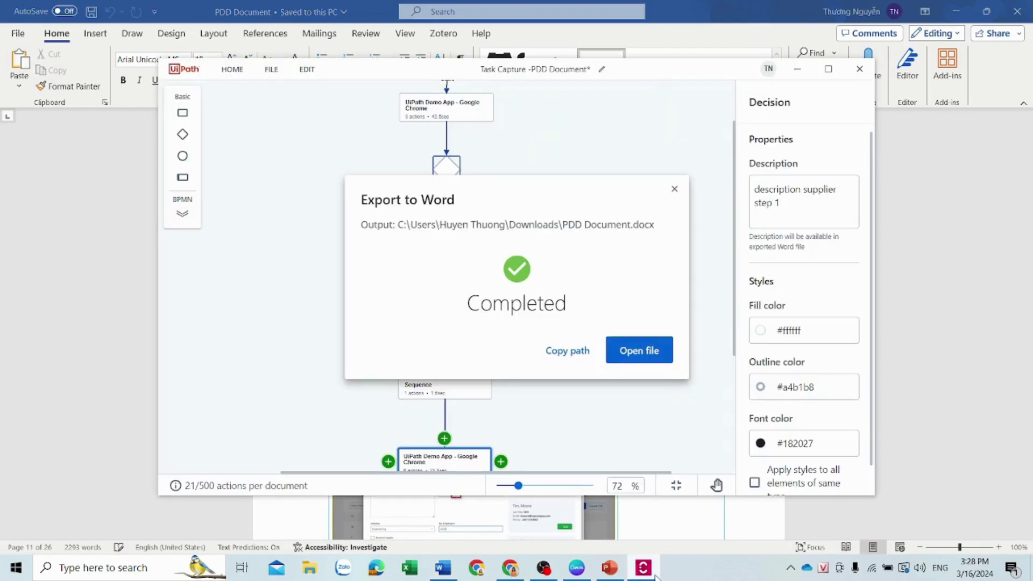
left_click(674, 189)
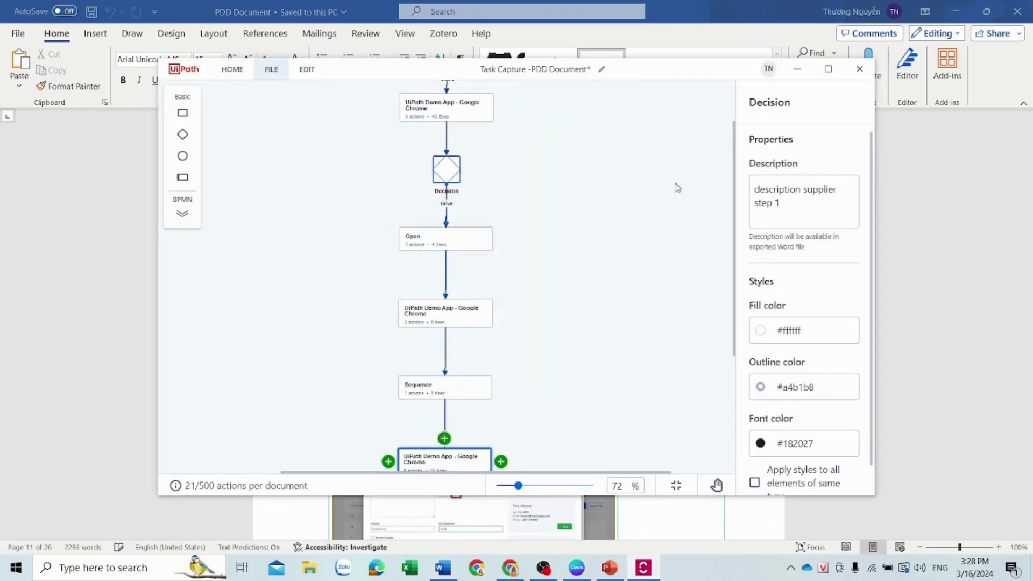
left_click(275, 70)
mouse_move(376, 211)
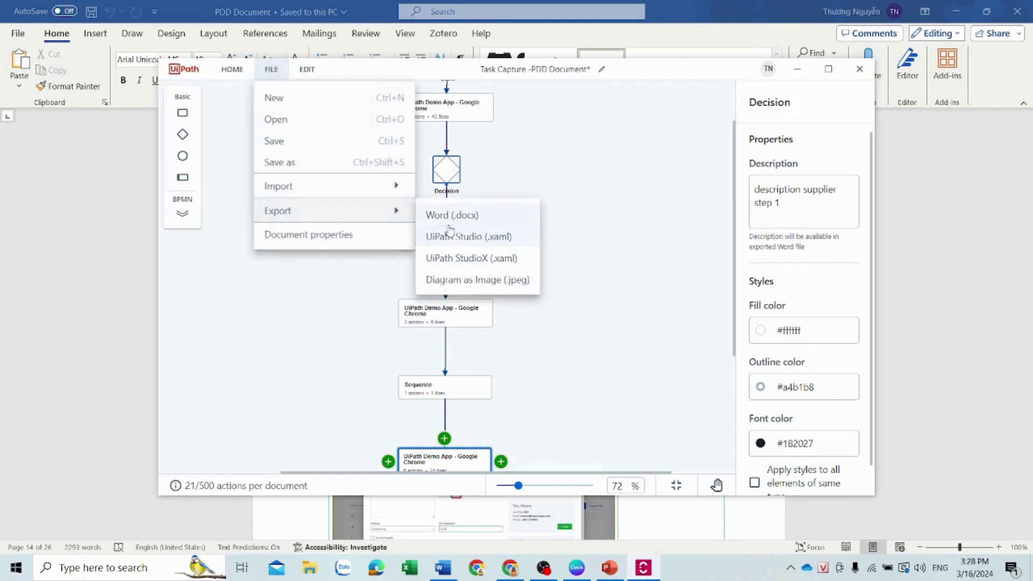
left_click(466, 238)
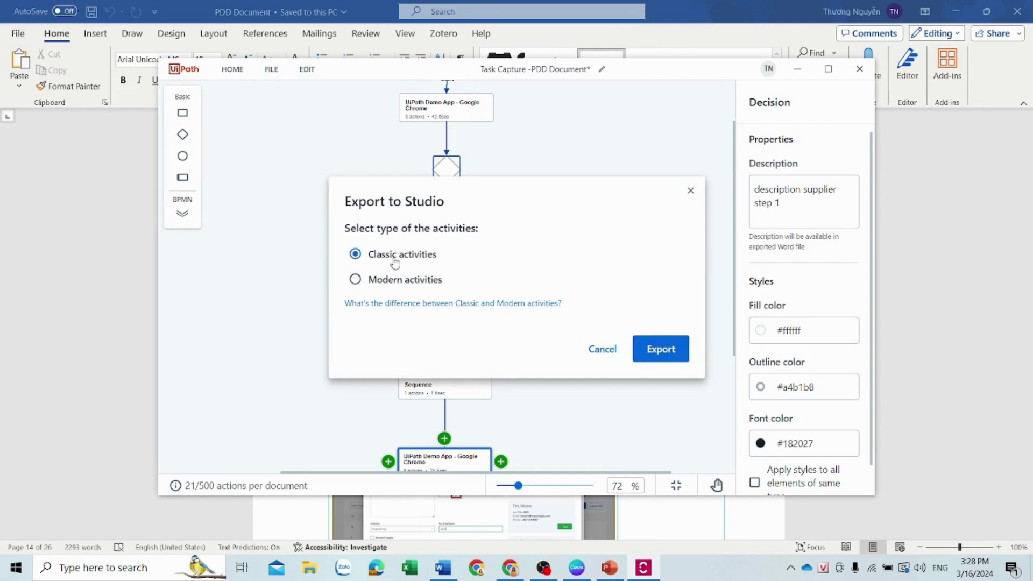
left_click(661, 349)
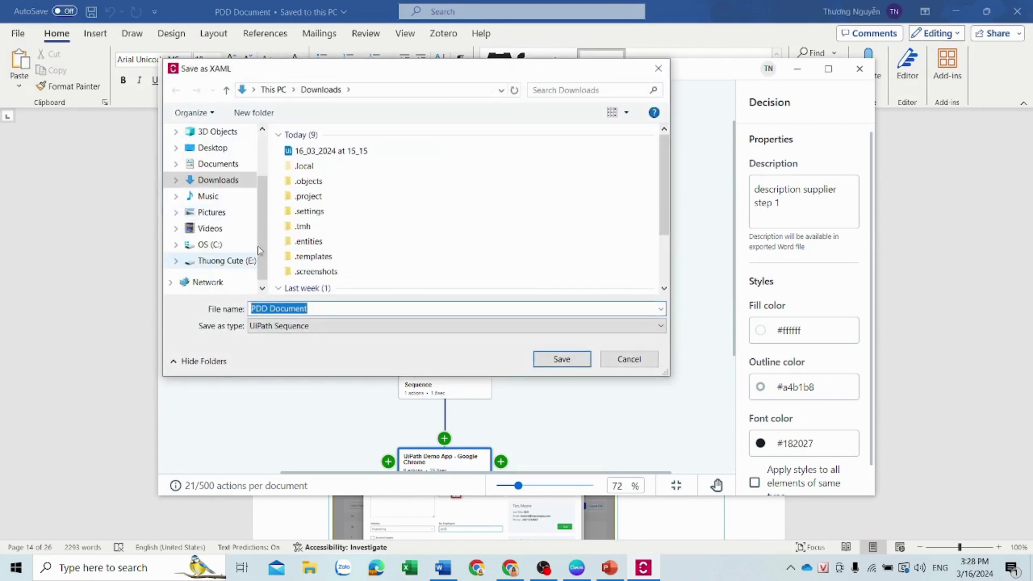
left_click(557, 357)
left_click(607, 329)
left_click(556, 357)
left_click(658, 324)
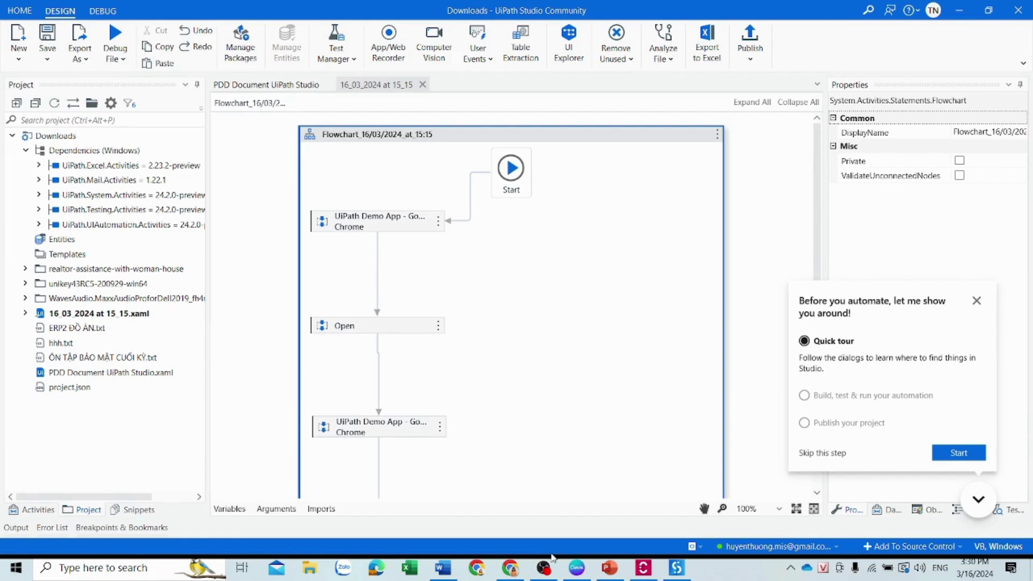
Let UiPath Studio load 16_03_2024 at 15_15.xaml showing the Start, Chrome, Open, Chrome flowchart
mouse_move(549, 575)
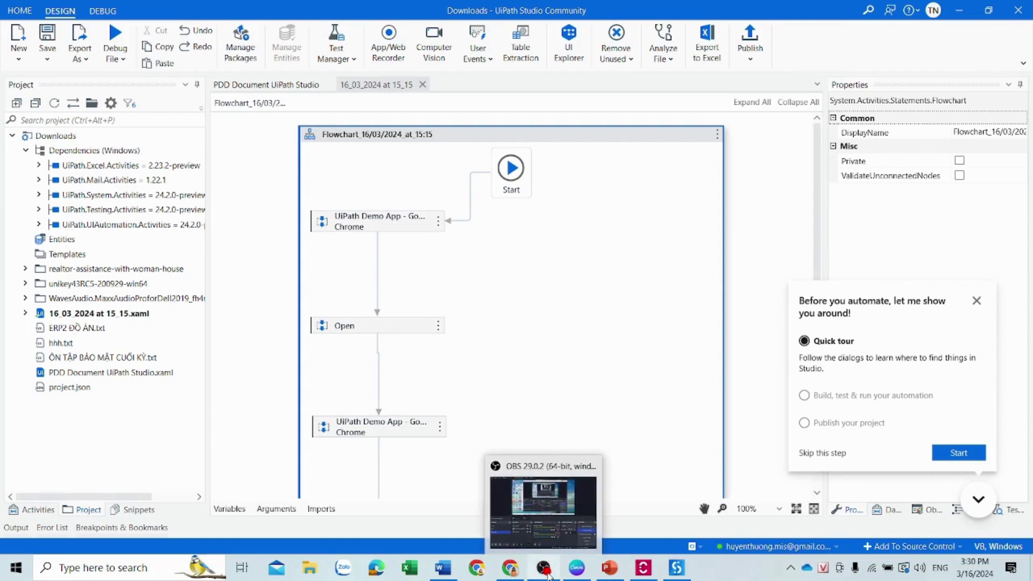